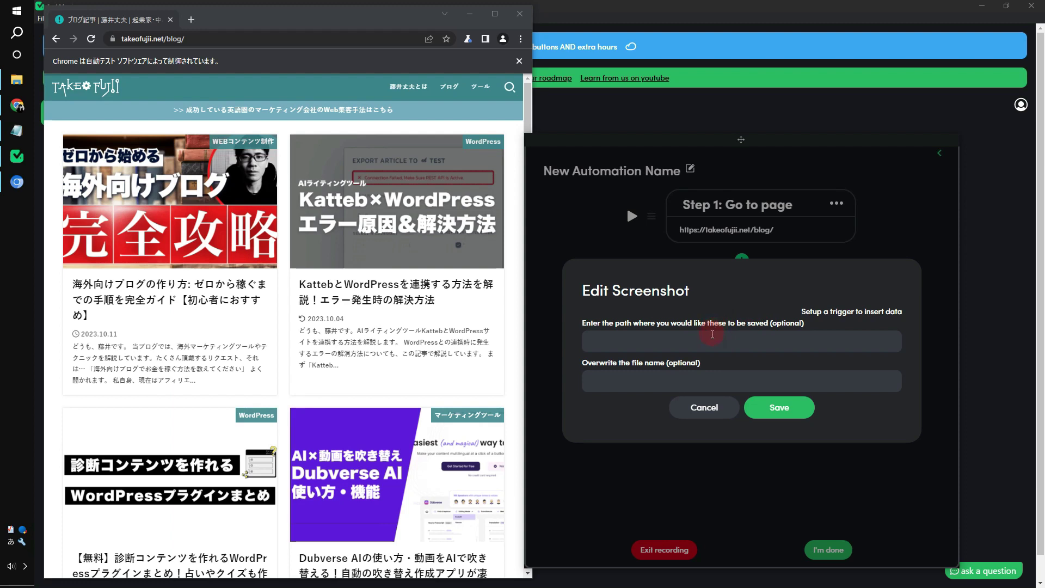
Create a new folder named 'taskmagic test' in Downloads
{"action": "left_click", "coordinate": [17, 79]}
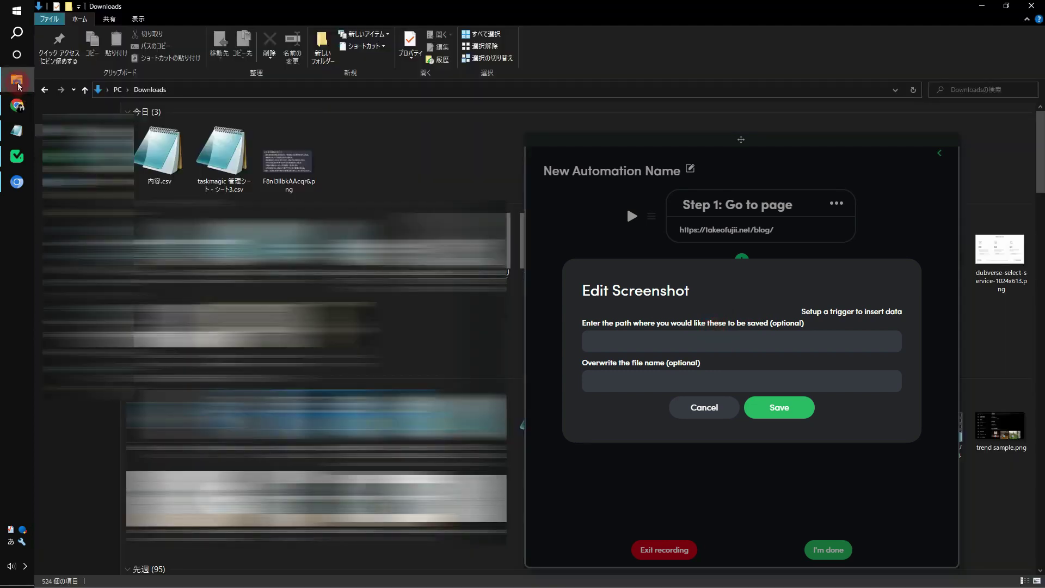
{"action": "right_click", "coordinate": [343, 152]}
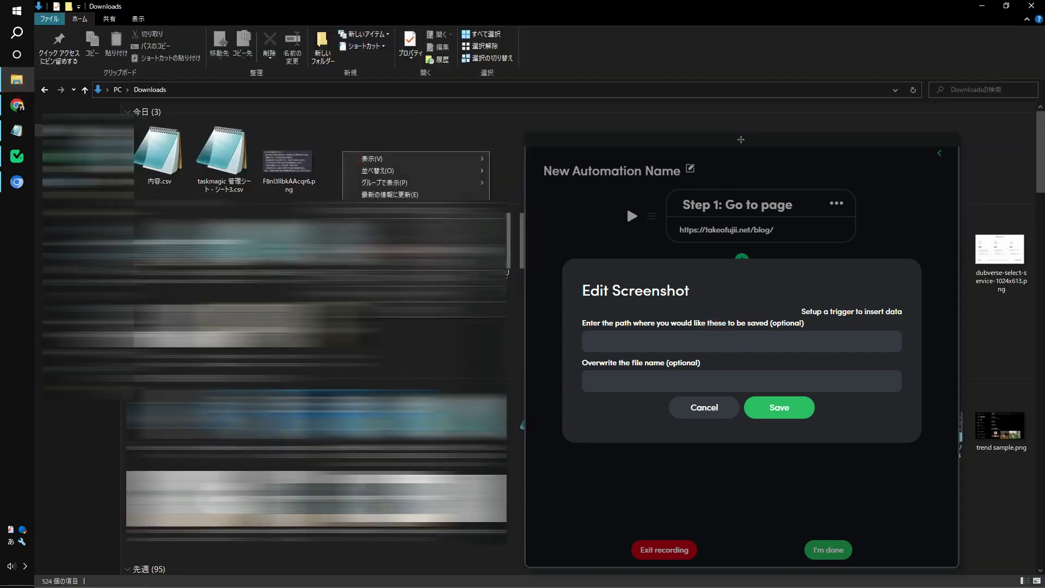
{"action": "mouse_move", "coordinate": [479, 250]}
{"action": "left_click", "coordinate": [529, 296]}
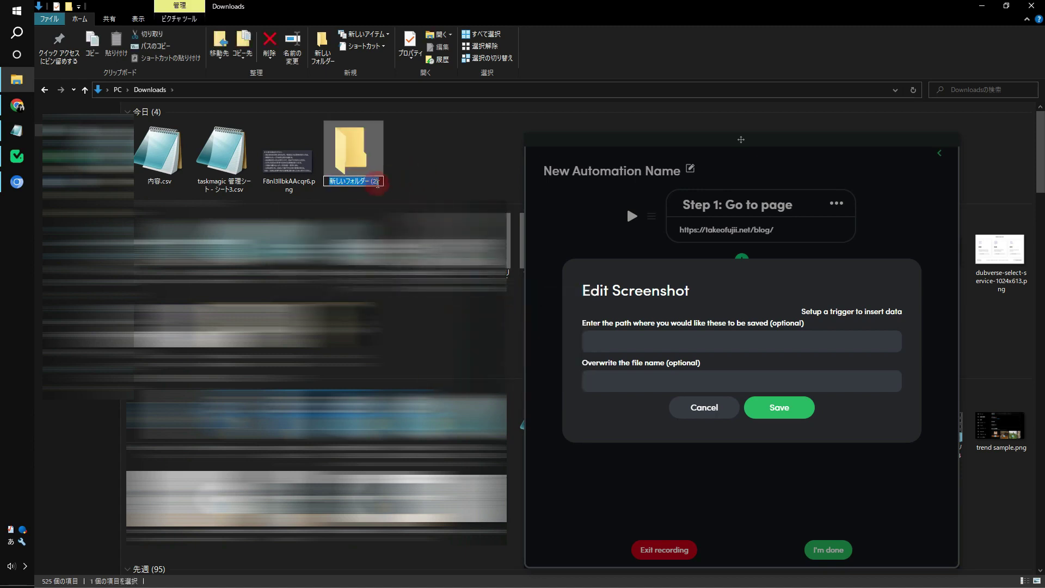
{"action": "type", "text": "taskmagic test"}
{"action": "key", "text": "Return"}
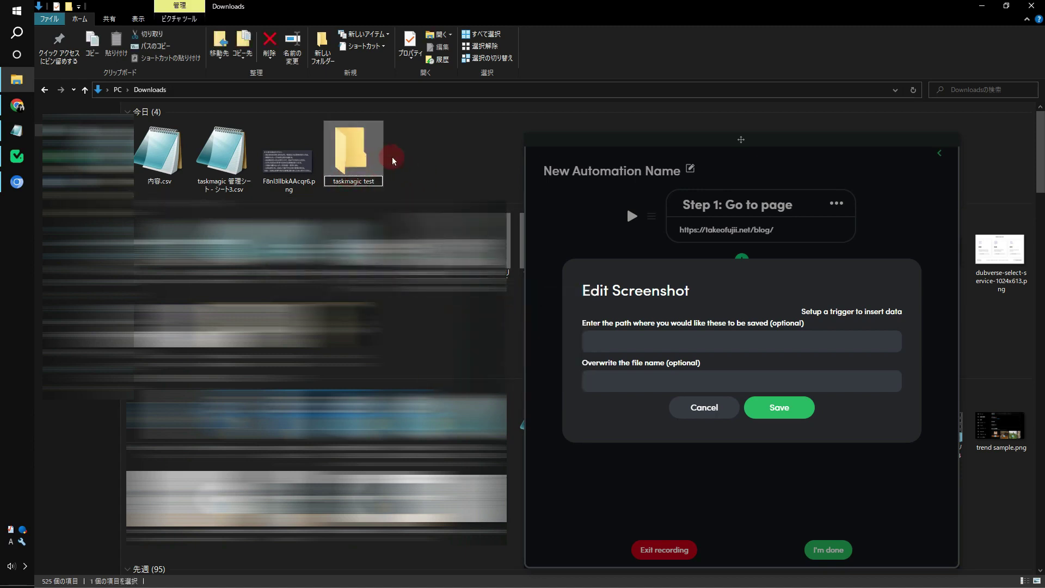
{"action": "left_click", "coordinate": [394, 161]}
Use the taskmagic test folder path as the screenshot save location, save the step, and finish recording
{"action": "double_click", "coordinate": [351, 154]}
{"action": "left_click", "coordinate": [280, 89]}
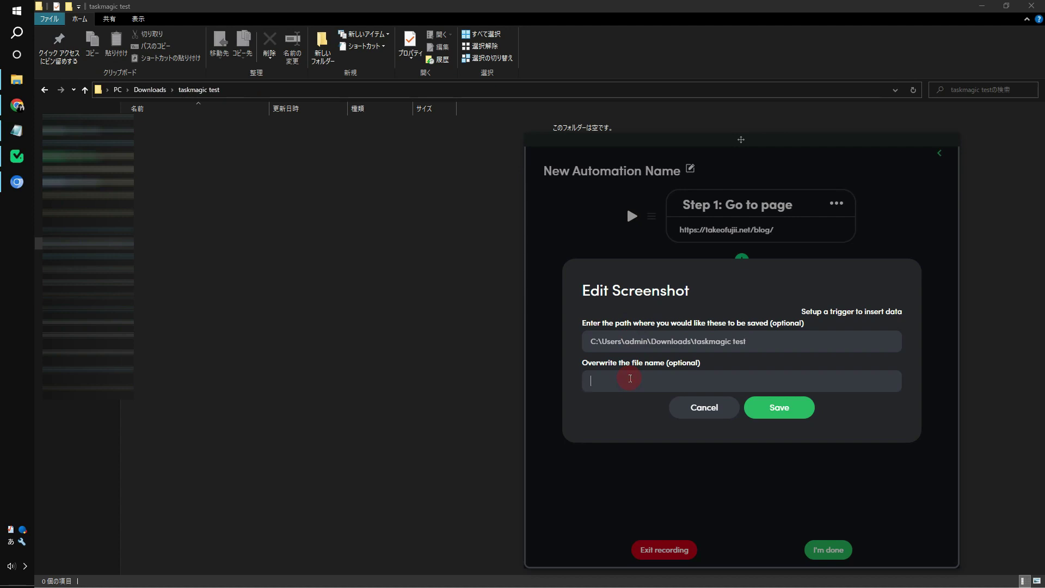
{"action": "left_click", "coordinate": [630, 376]}
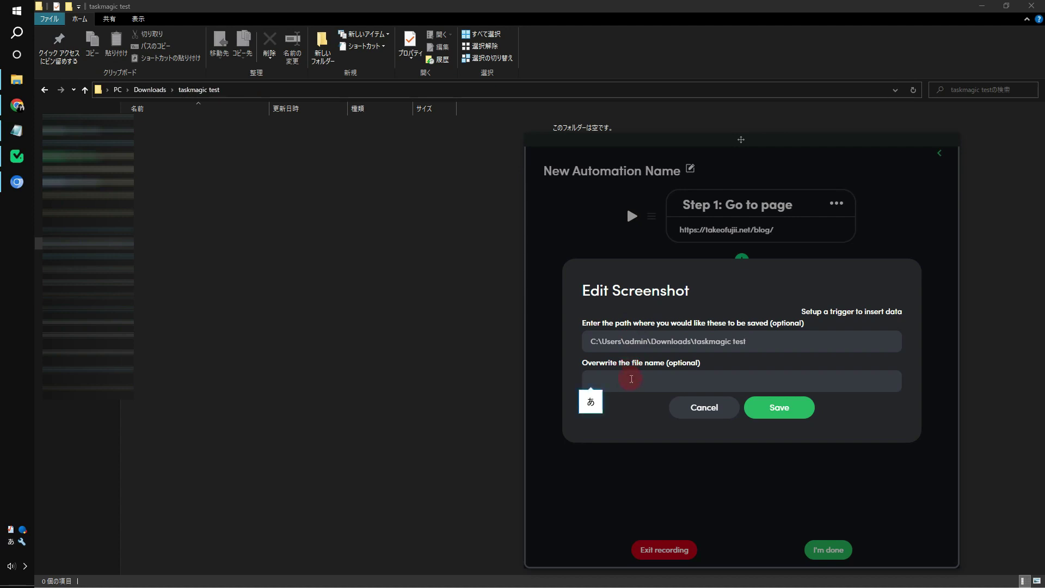
{"action": "left_click", "coordinate": [779, 407]}
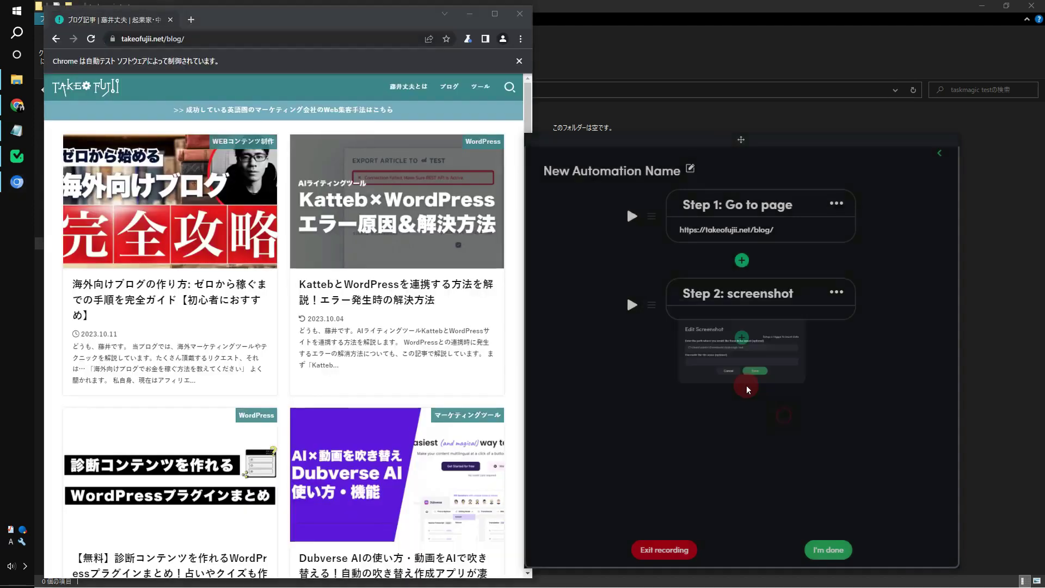
{"action": "left_click", "coordinate": [828, 550]}
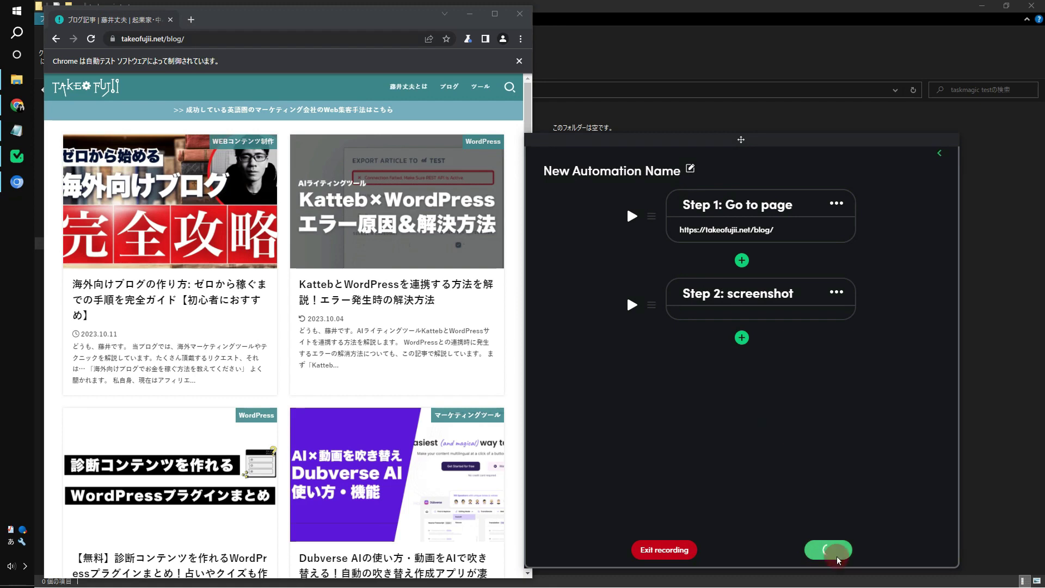
Run the two-step automation and open the resulting screenshot PNG in the taskmagic test folder
{"action": "left_click", "coordinate": [862, 167]}
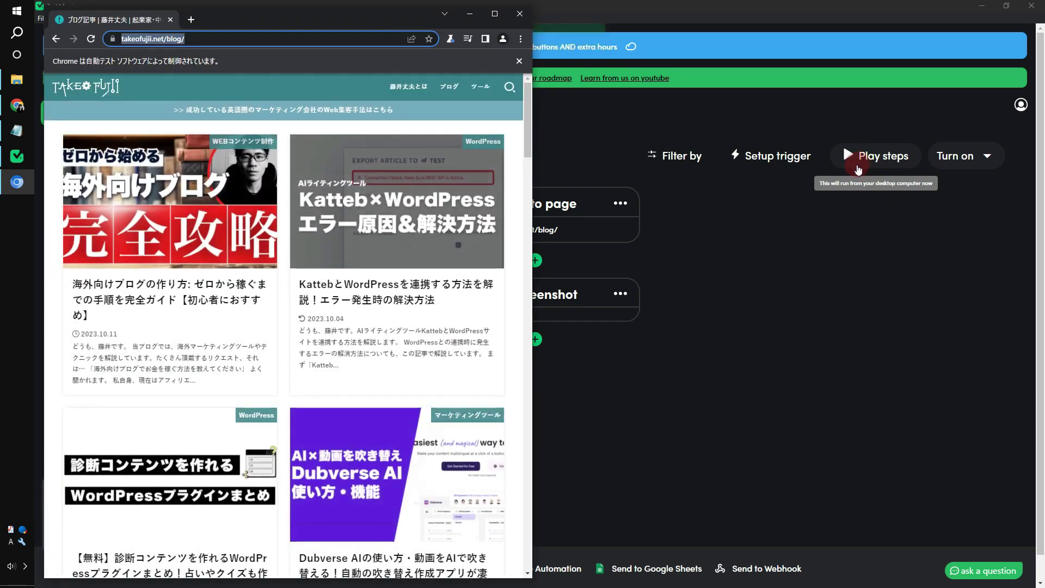
{"action": "left_click", "coordinate": [1, 82]}
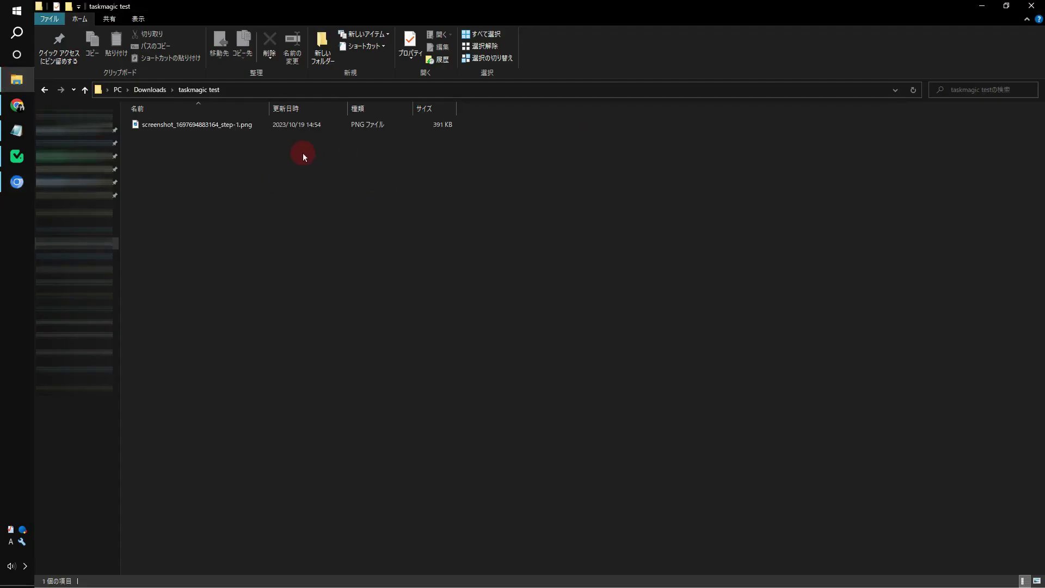
{"action": "double_click", "coordinate": [214, 127]}
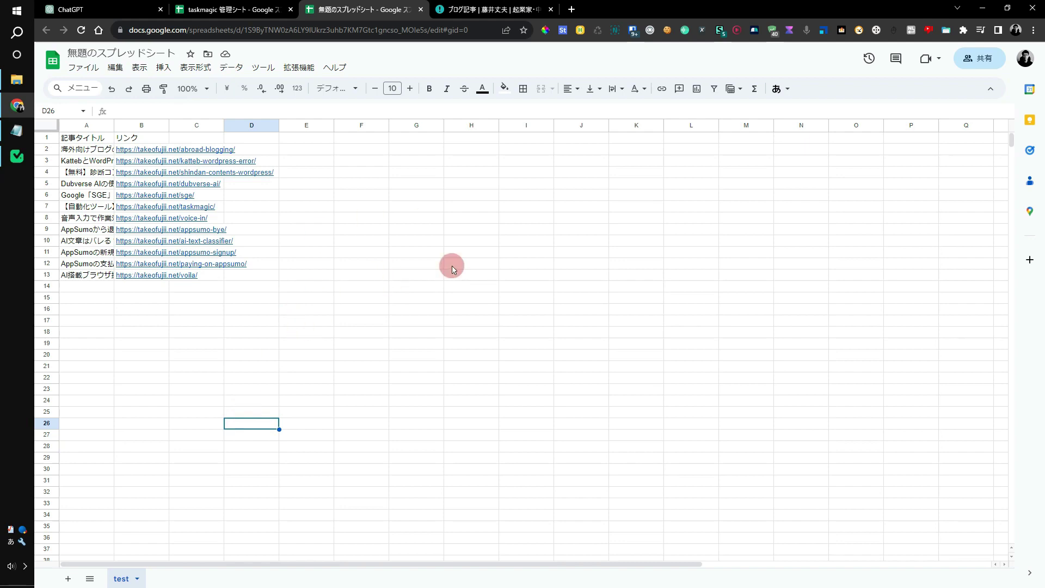
Review the blog URLs in column B, checking the links in B6, B3 and B4
{"action": "left_click_drag", "start_coordinate": [140, 146], "coordinate": [152, 272]}
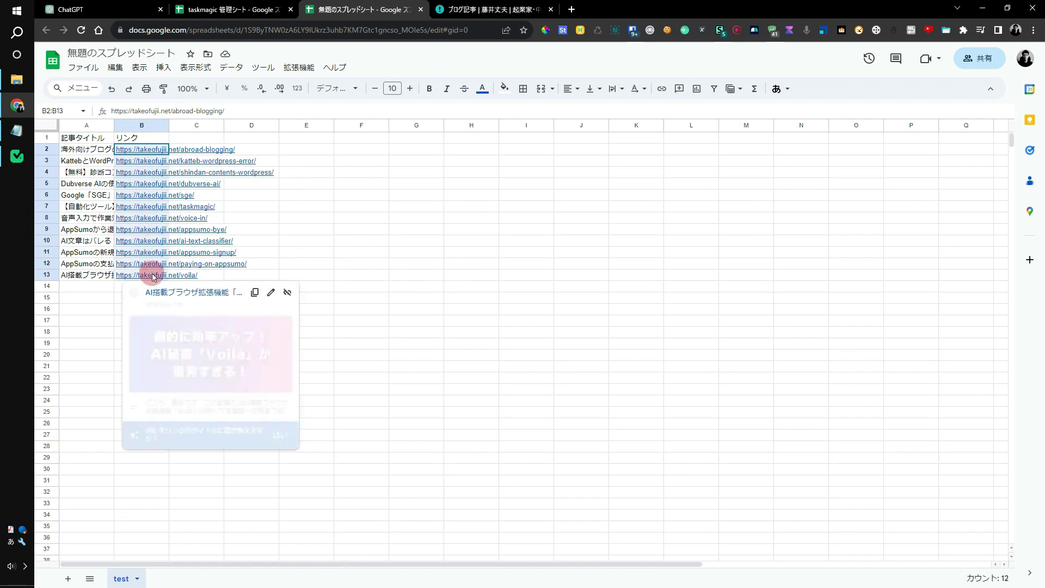
{"action": "left_click", "coordinate": [165, 194]}
{"action": "left_click", "coordinate": [135, 162]}
{"action": "left_click", "coordinate": [123, 174]}
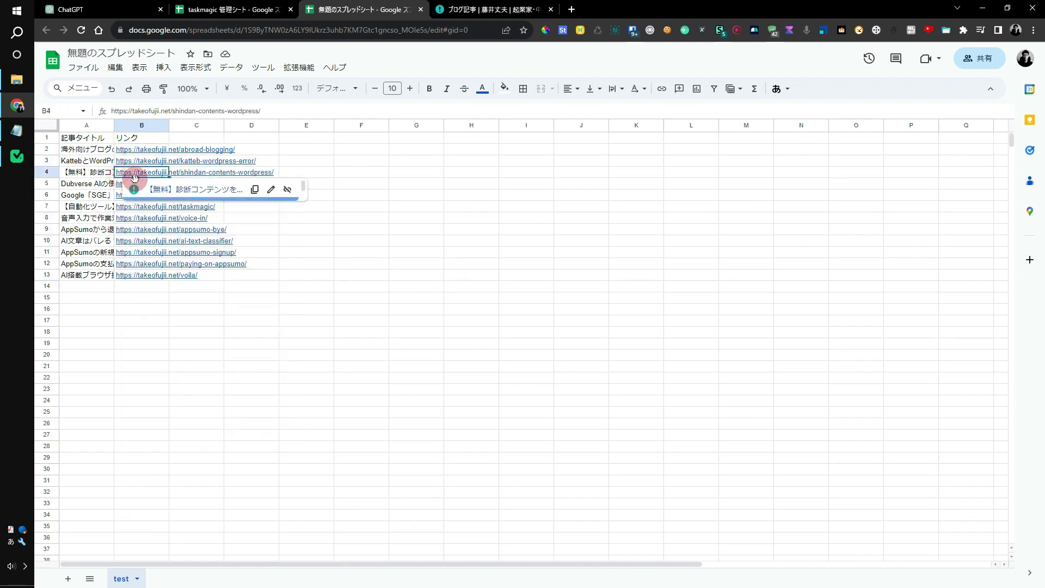
{"action": "left_click", "coordinate": [255, 164]}
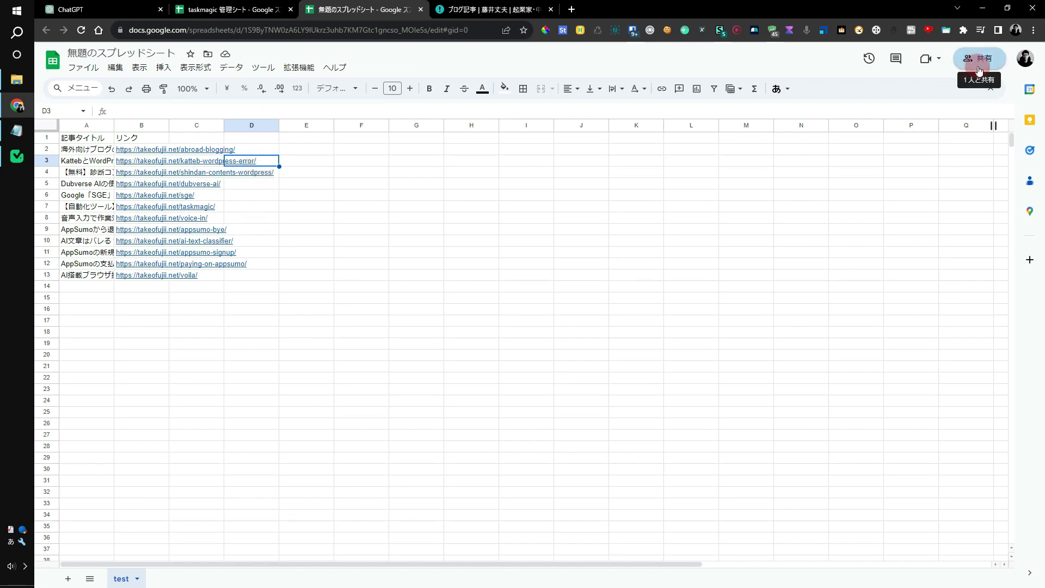
Share the spreadsheet under its default name, copy its sharing link, and return to TaskMagic
{"action": "left_click", "coordinate": [979, 70]}
{"action": "left_click", "coordinate": [604, 356]}
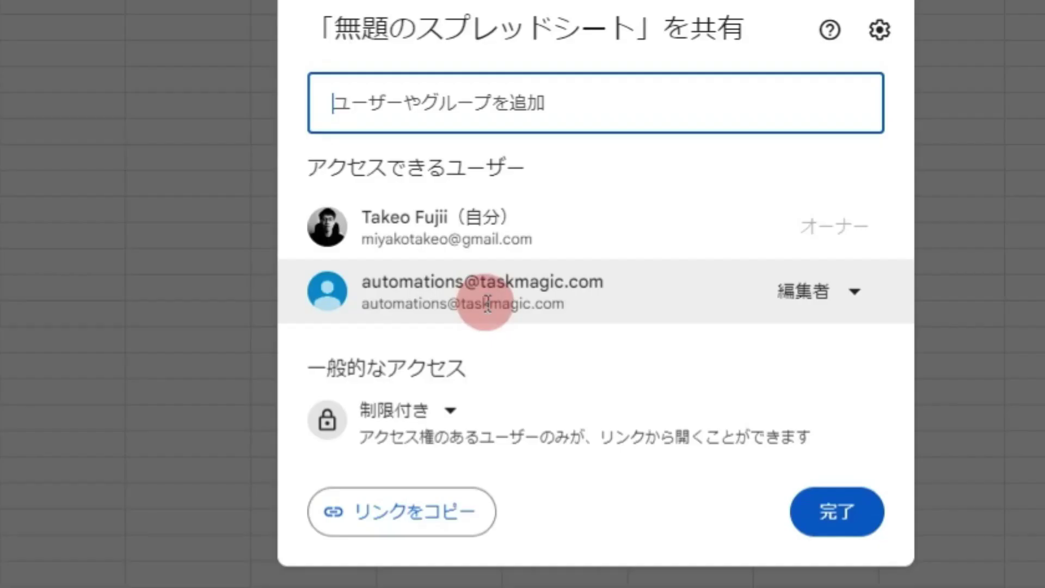
{"action": "mouse_move", "coordinate": [544, 301]}
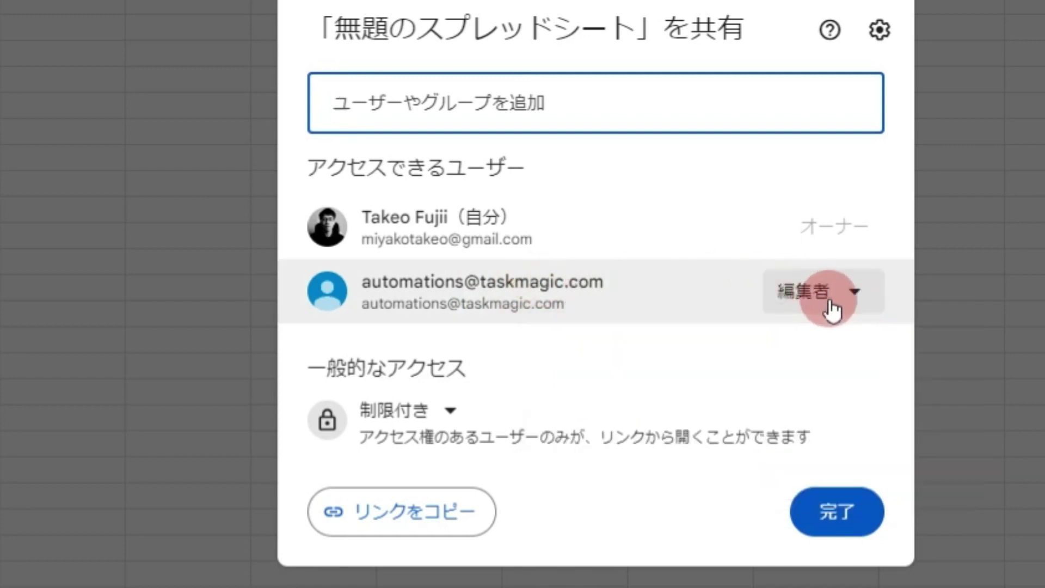
{"action": "left_click", "coordinate": [436, 516]}
{"action": "left_click", "coordinate": [837, 511]}
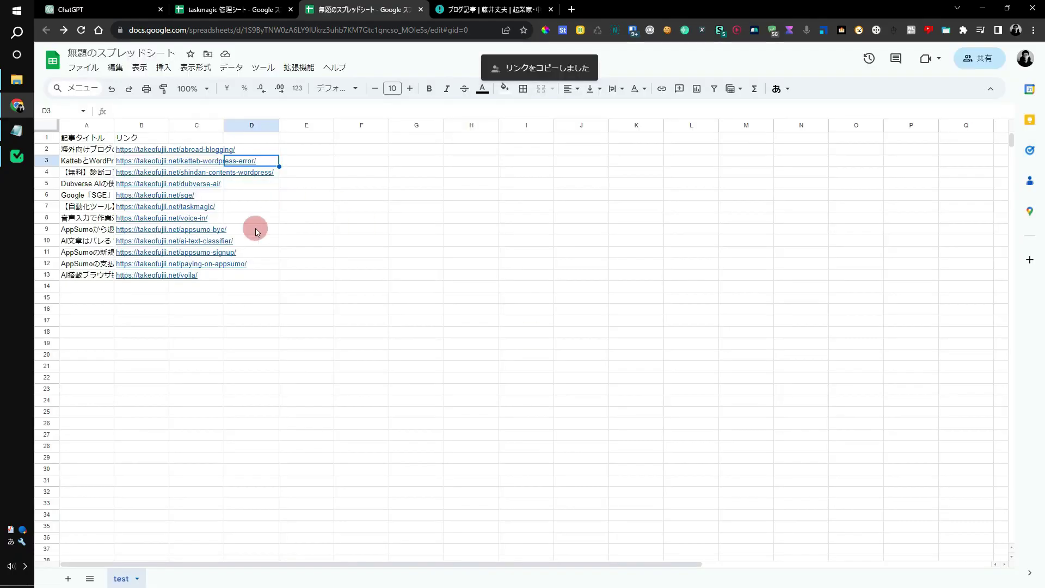
{"action": "left_click", "coordinate": [17, 156]}
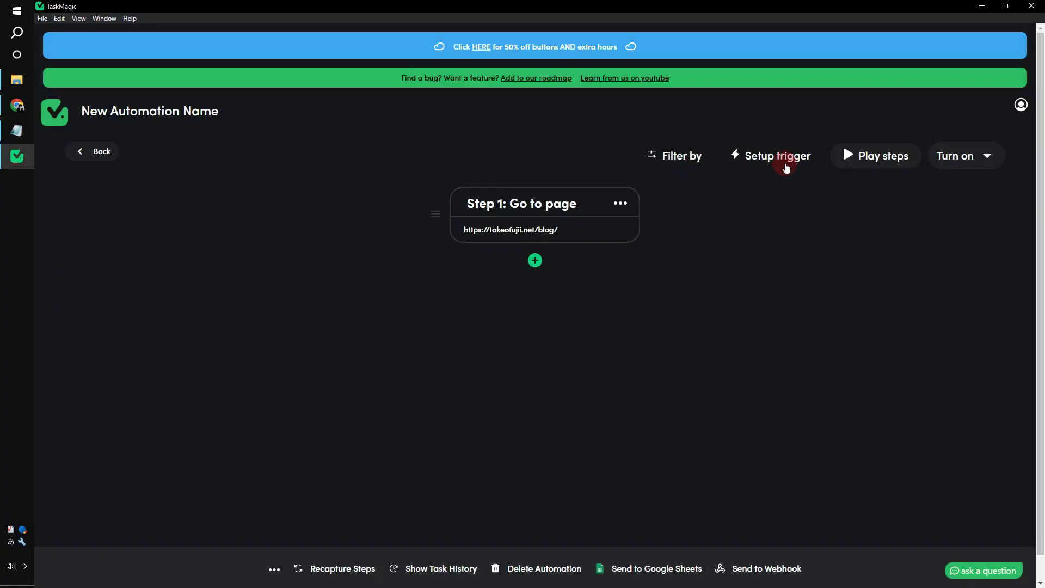
Set up a Loop trigger on Google Sheets data using the pasted spreadsheet link
{"action": "left_click", "coordinate": [786, 163]}
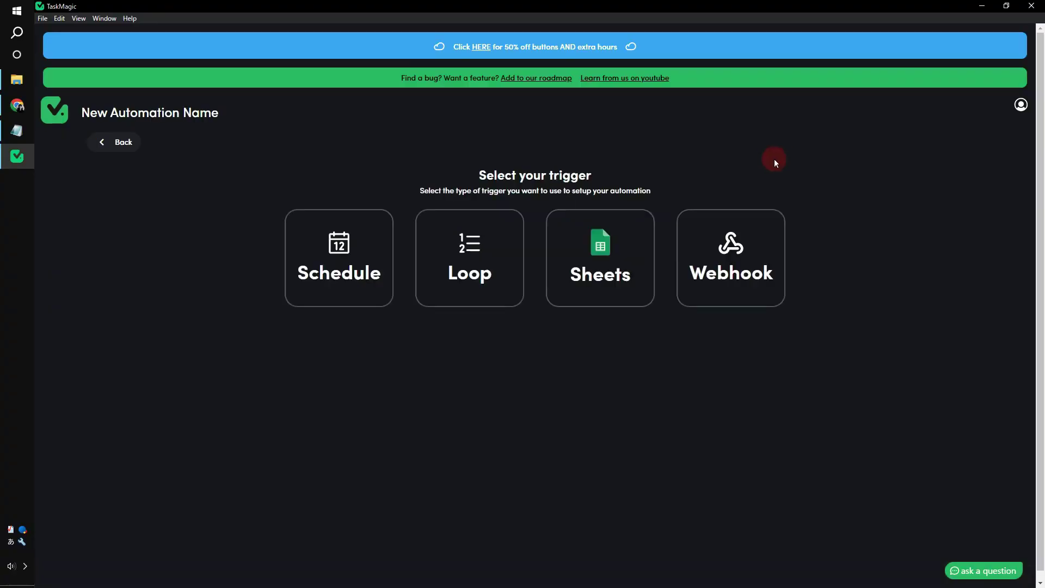
{"action": "left_click", "coordinate": [492, 285]}
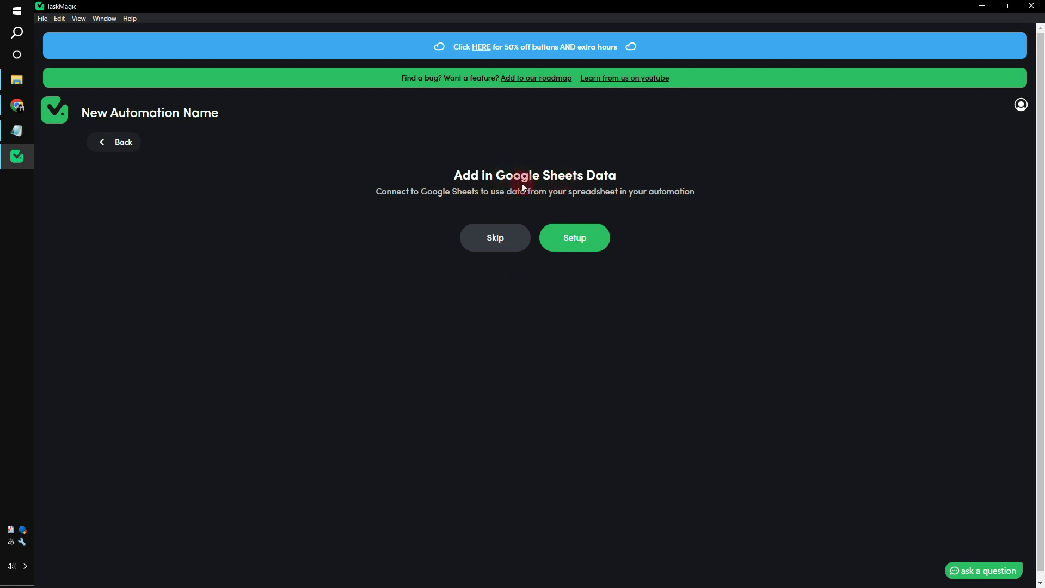
{"action": "left_click", "coordinate": [548, 238]}
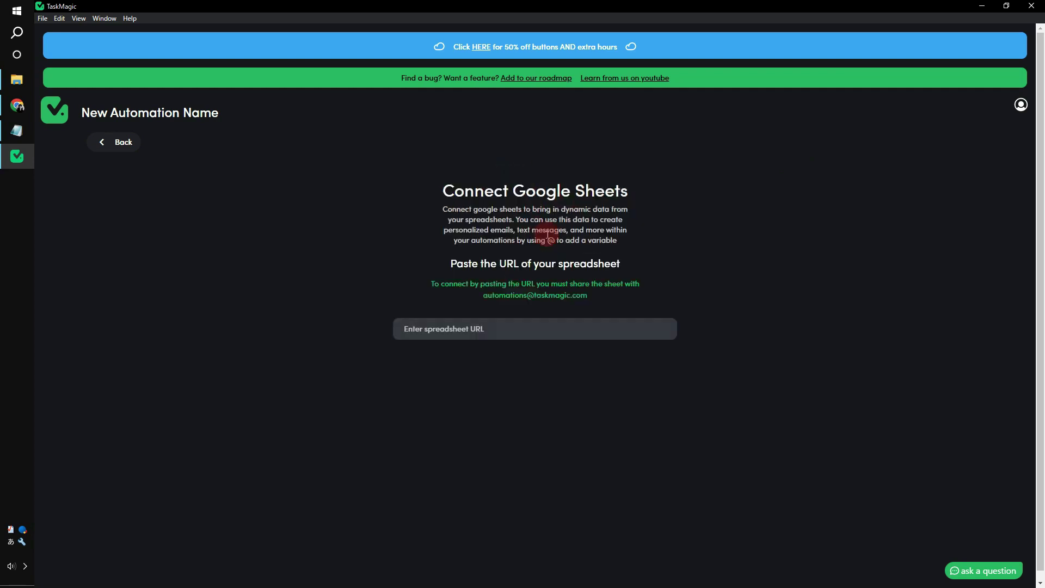
{"action": "left_click", "coordinate": [511, 323]}
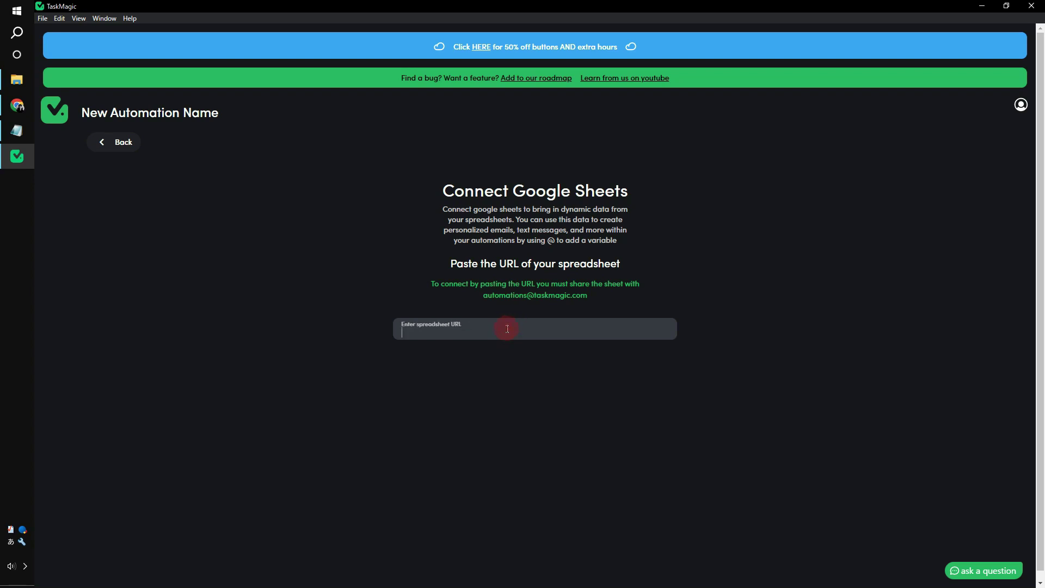
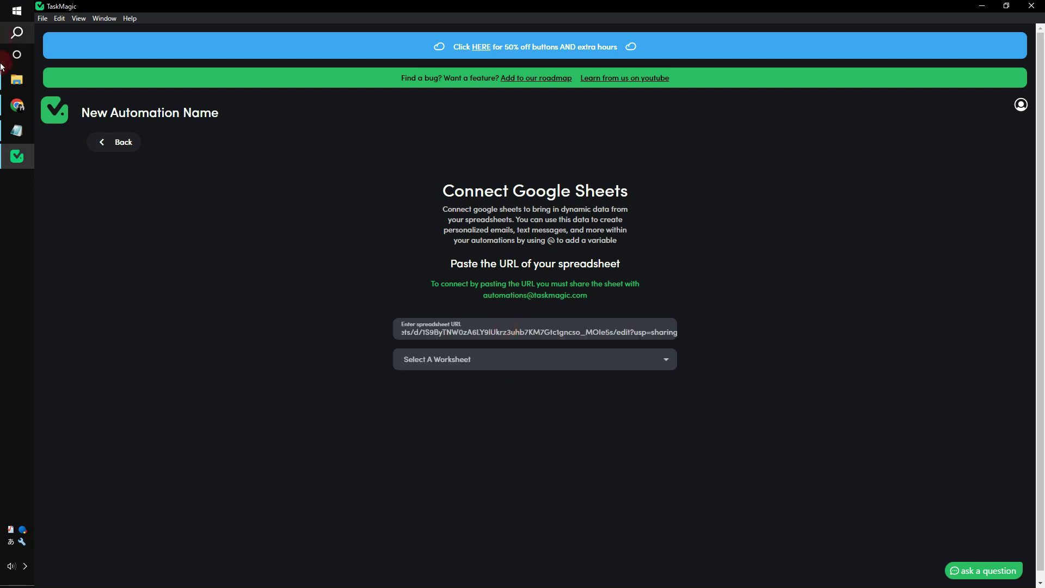
Choose the 'test' worksheet and confirm its detected headers
{"action": "left_click", "coordinate": [16, 104]}
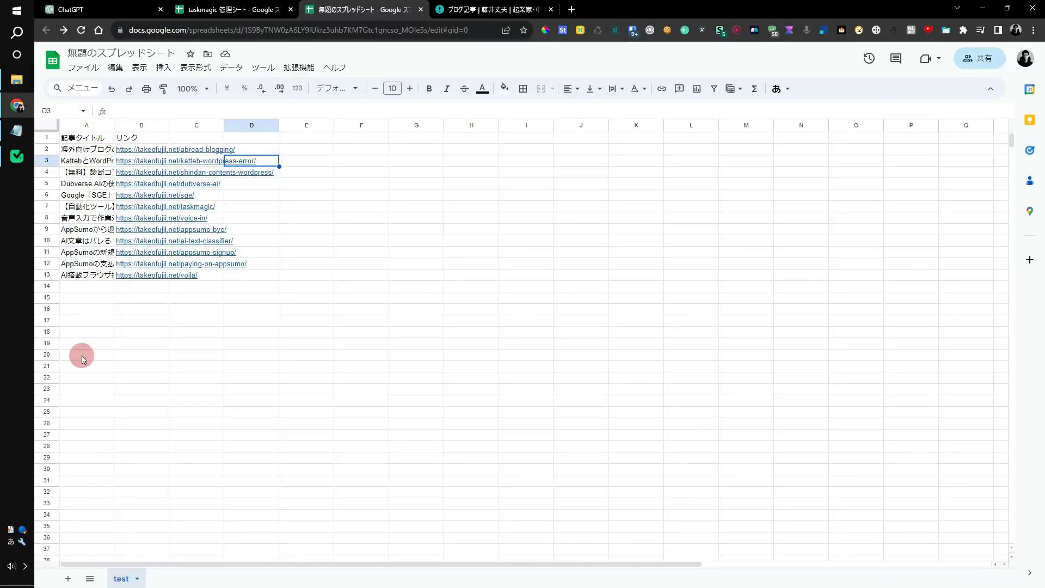
{"action": "left_click", "coordinate": [17, 156]}
{"action": "left_click", "coordinate": [433, 348]}
{"action": "left_click", "coordinate": [440, 386]}
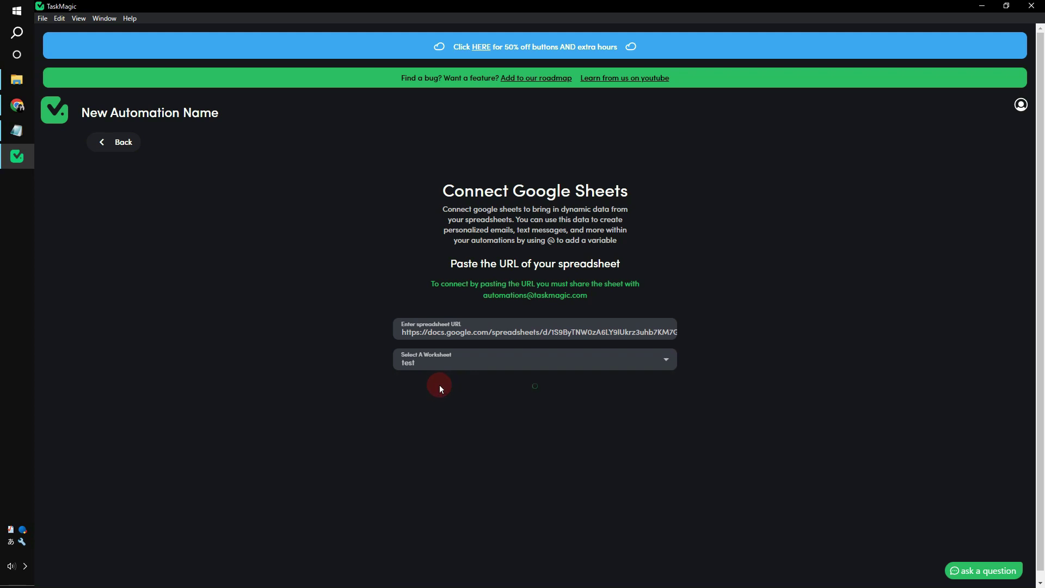
{"action": "left_click", "coordinate": [611, 535]}
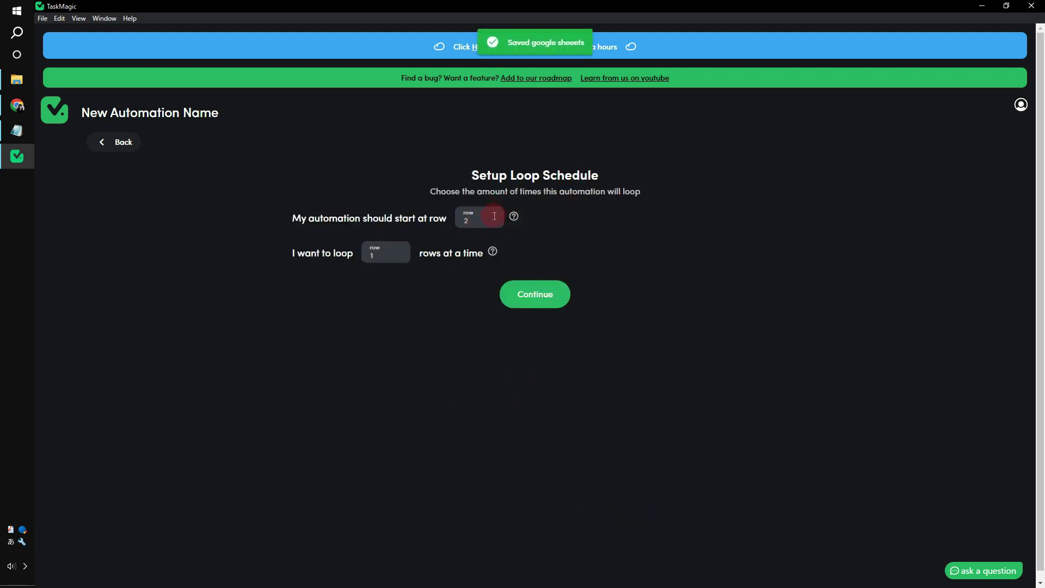
Check the sheet's header row and the twelve URL rows A2:B13
{"action": "left_click", "coordinate": [17, 104]}
{"action": "left_click_drag", "start_coordinate": [81, 138], "coordinate": [142, 229]}
{"action": "left_click", "coordinate": [18, 155]}
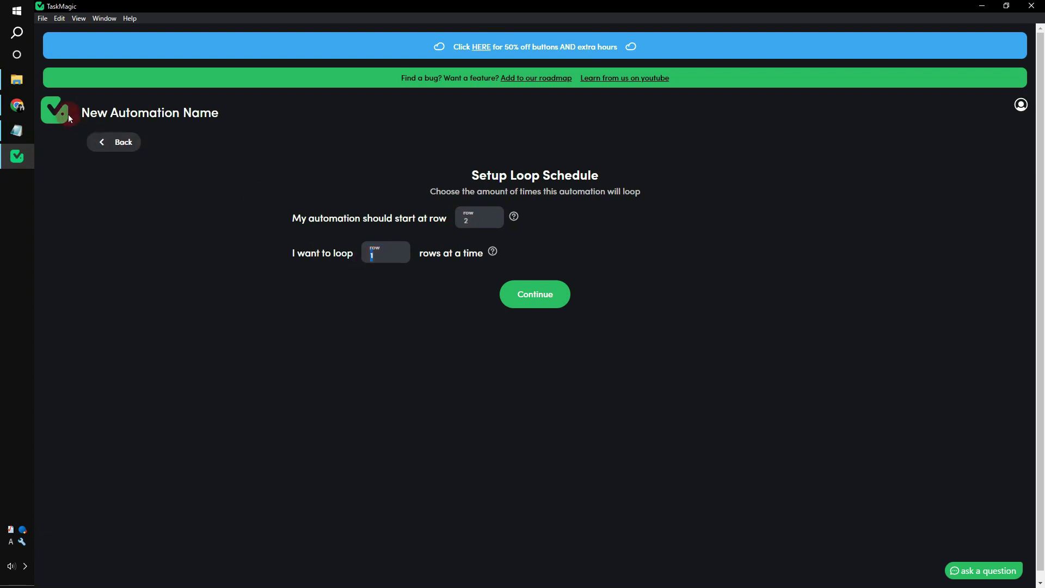
{"action": "left_click", "coordinate": [17, 105]}
{"action": "left_click", "coordinate": [234, 248]}
{"action": "left_click_drag", "start_coordinate": [68, 149], "coordinate": [154, 275]}
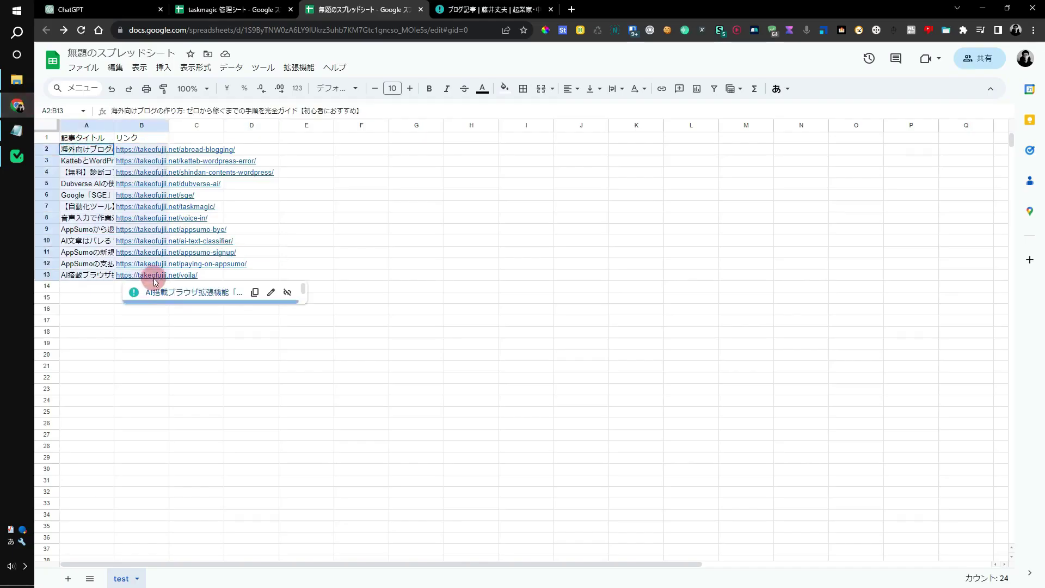
{"action": "left_click", "coordinate": [285, 250]}
{"action": "left_click_drag", "start_coordinate": [152, 154], "coordinate": [156, 275]}
Loop 12 rows at a time and save the hourly schedule trigger
{"action": "left_click", "coordinate": [26, 165]}
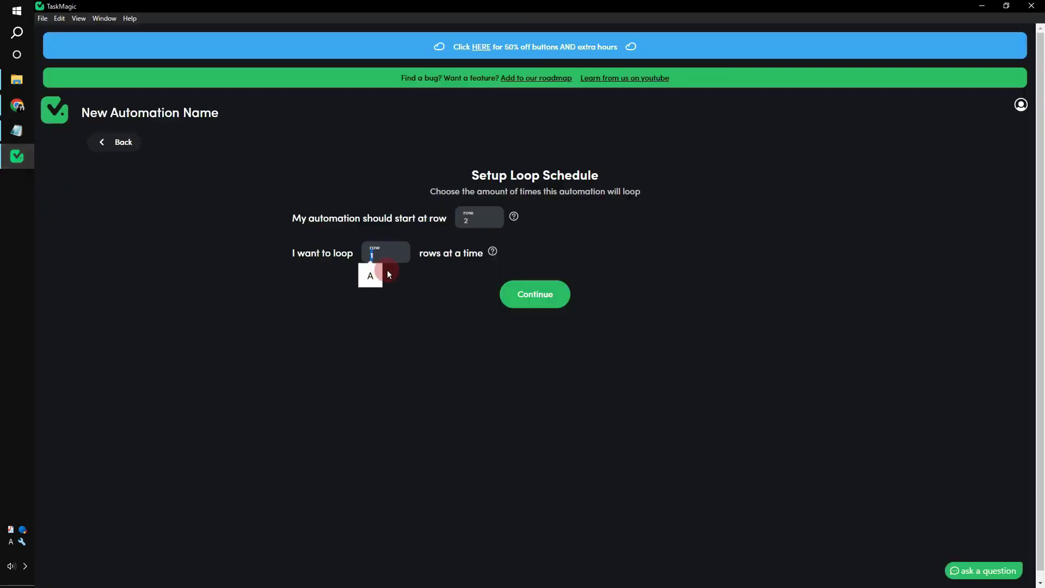
{"action": "left_click", "coordinate": [387, 257]}
{"action": "type", "text": "2"}
{"action": "left_click", "coordinate": [564, 290]}
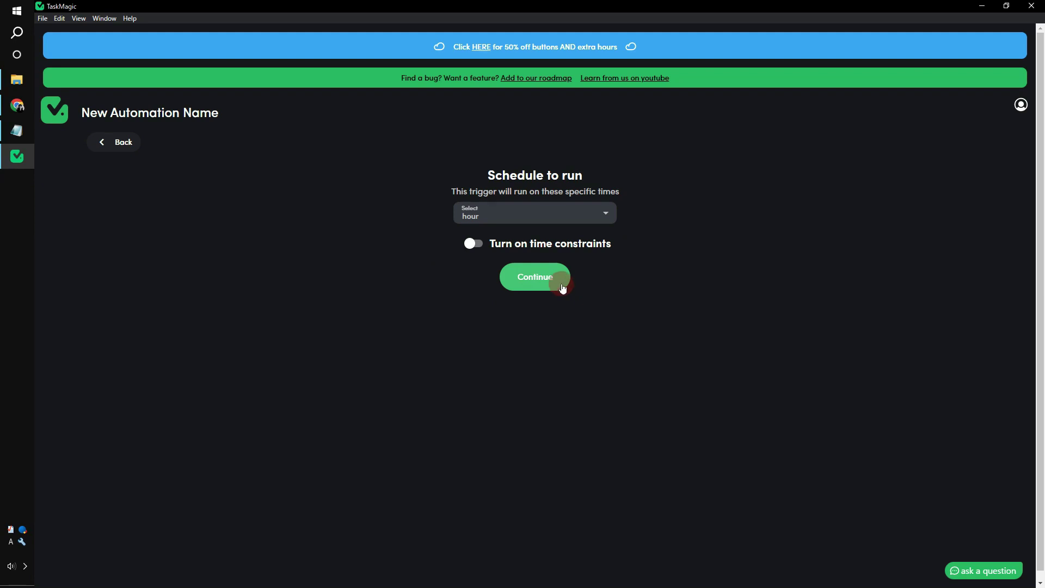
{"action": "left_click", "coordinate": [560, 285]}
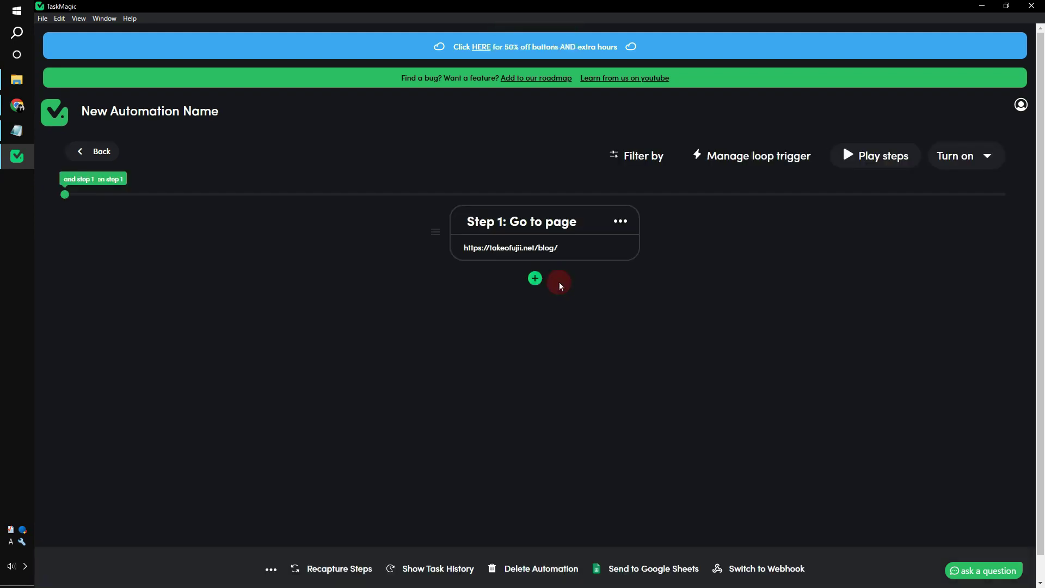
{"action": "left_click", "coordinate": [535, 279]}
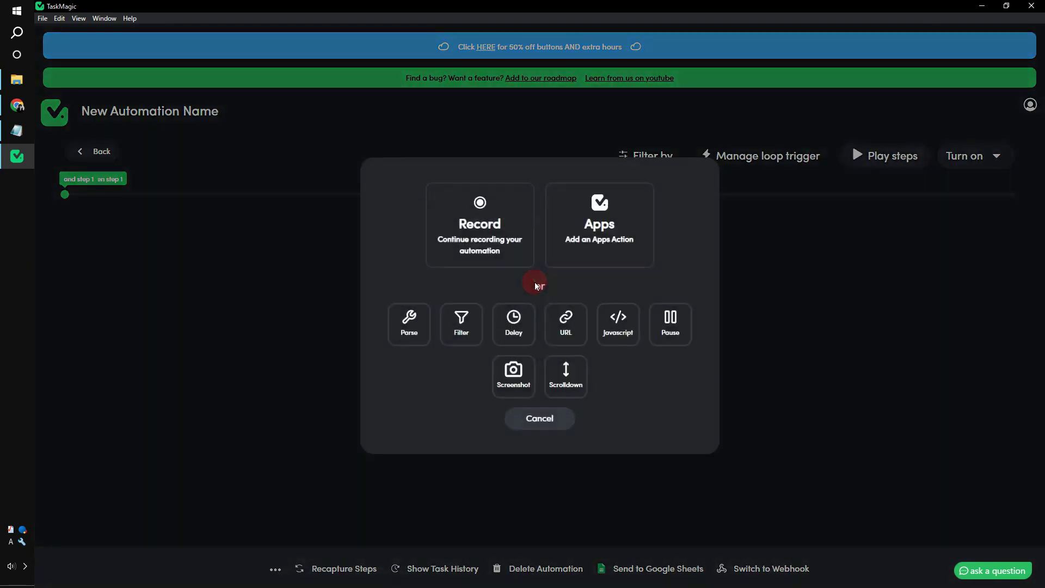
{"action": "left_click", "coordinate": [580, 336]}
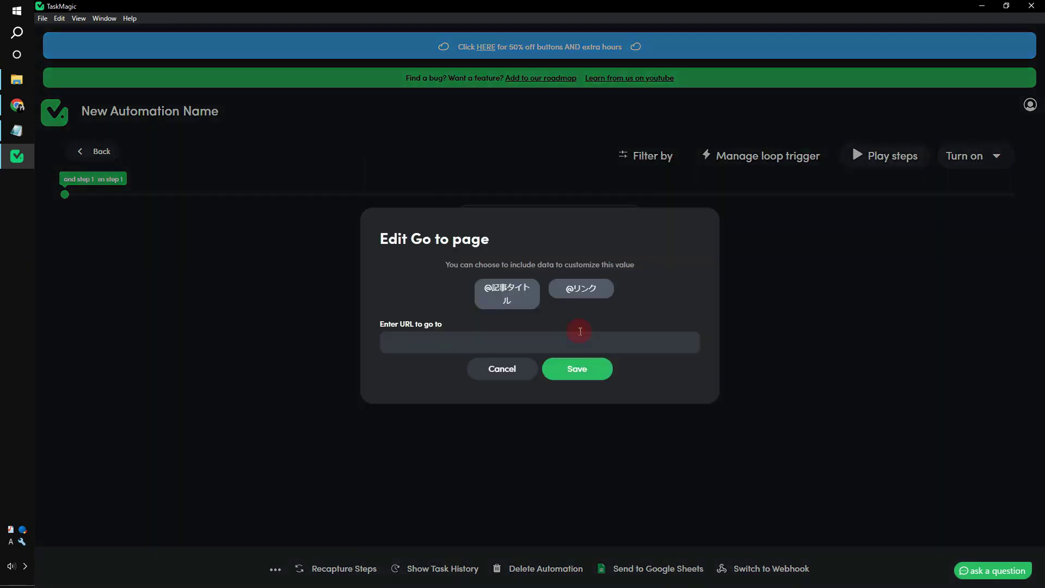
{"action": "left_click", "coordinate": [560, 346]}
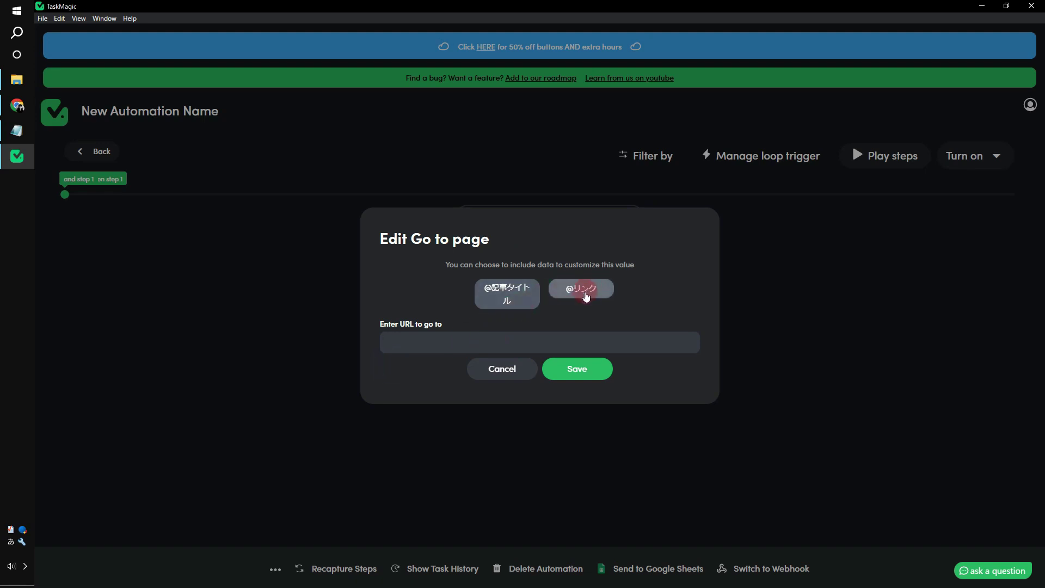
{"action": "left_click", "coordinate": [582, 295]}
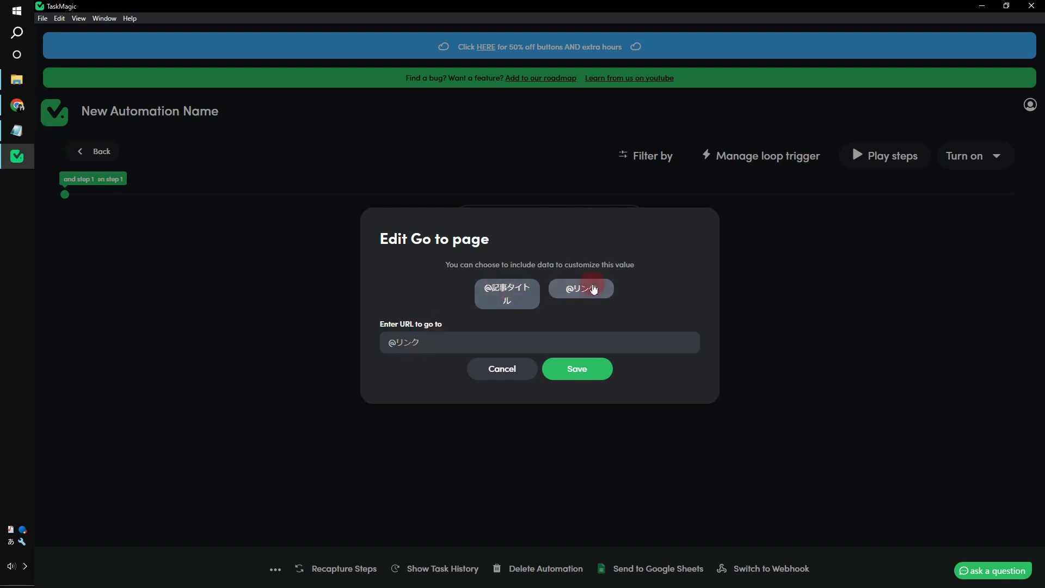
{"action": "left_click", "coordinate": [3, 99]}
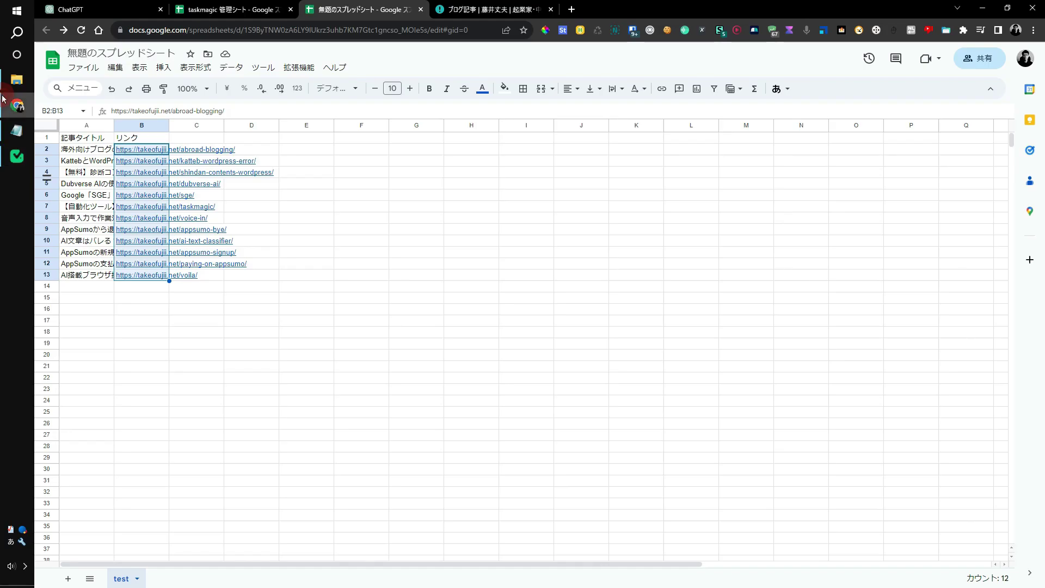
Review the article titles in column A and the 12 リンク URLs in column B
{"action": "left_click_drag", "start_coordinate": [84, 137], "coordinate": [103, 199]}
{"action": "left_click_drag", "start_coordinate": [121, 137], "coordinate": [128, 263]}
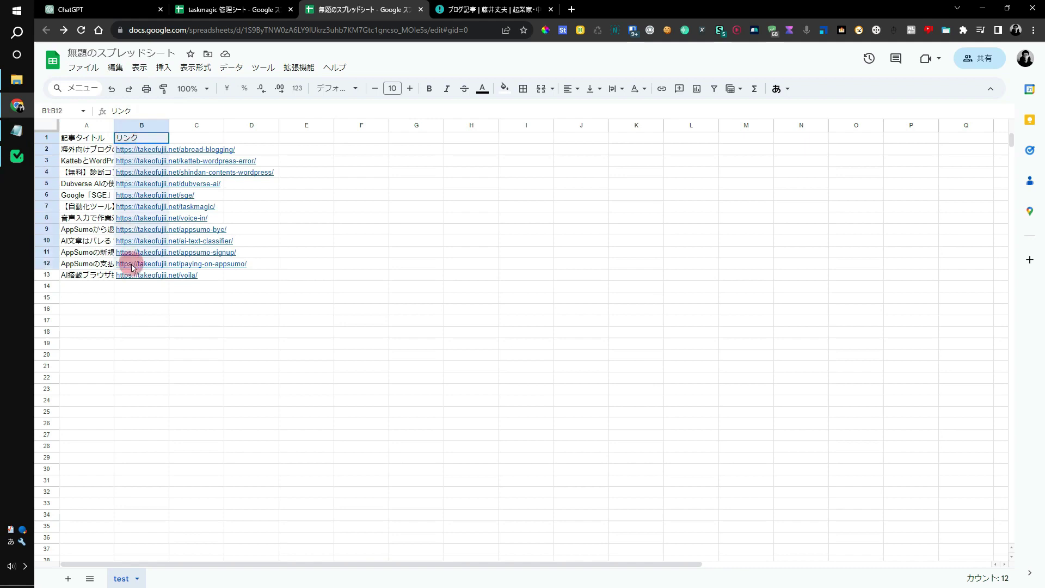
{"action": "left_click", "coordinate": [134, 139]}
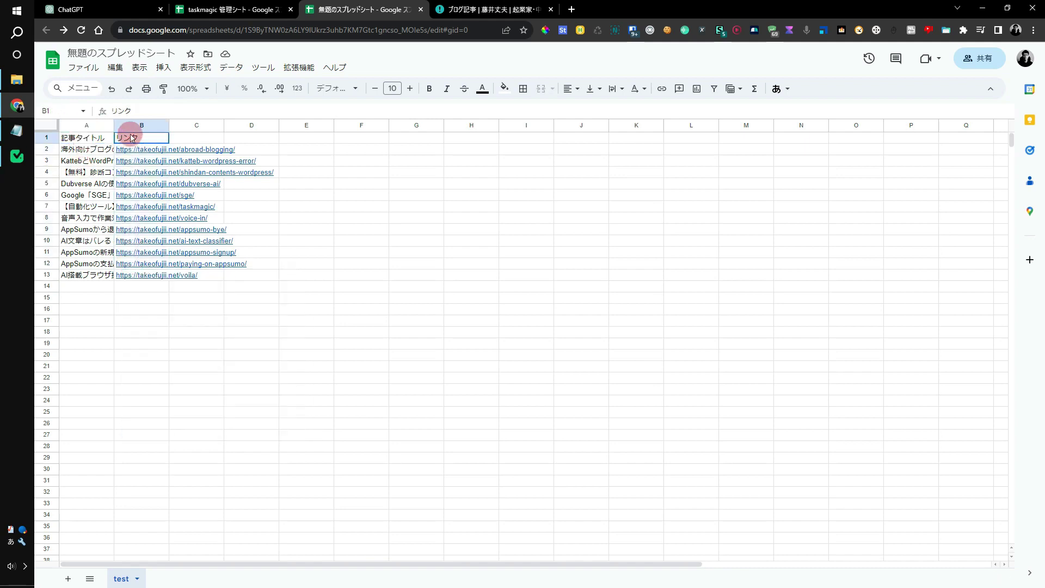
{"action": "left_click_drag", "start_coordinate": [138, 149], "coordinate": [140, 275]}
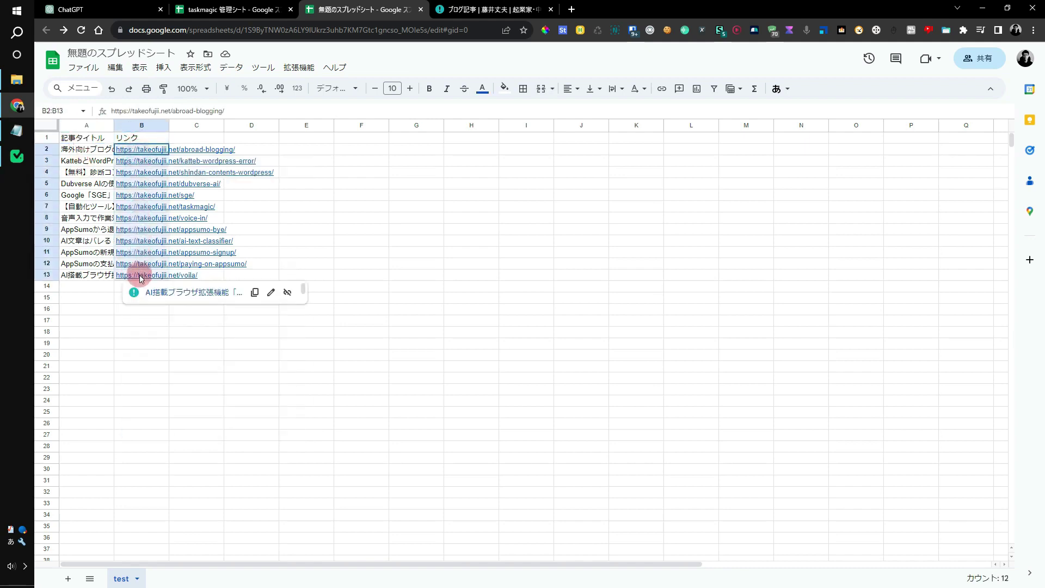
{"action": "left_click", "coordinate": [17, 156]}
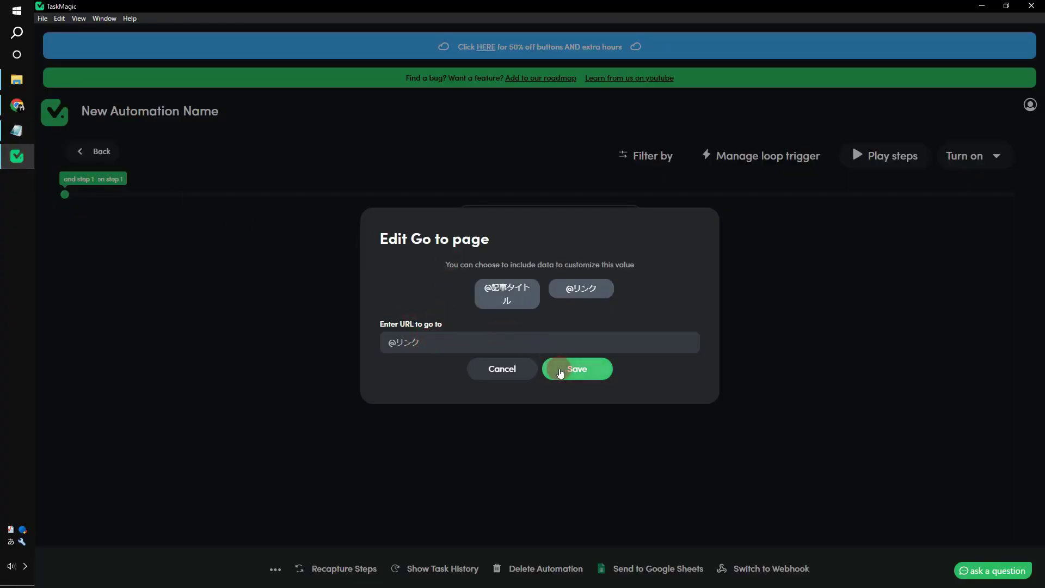
{"action": "left_click", "coordinate": [561, 372]}
{"action": "left_click", "coordinate": [535, 369]}
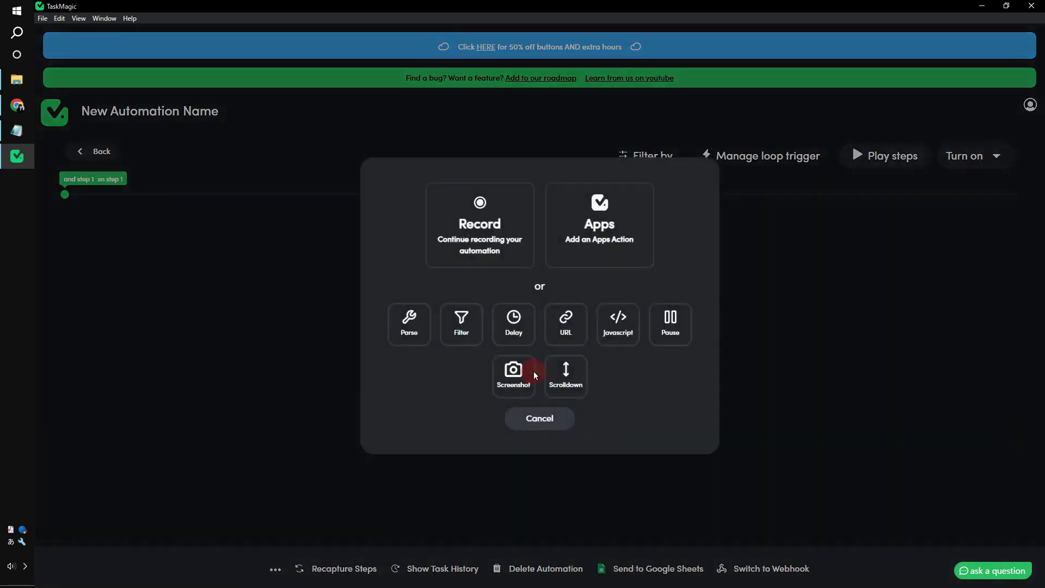
{"action": "left_click", "coordinate": [521, 384]}
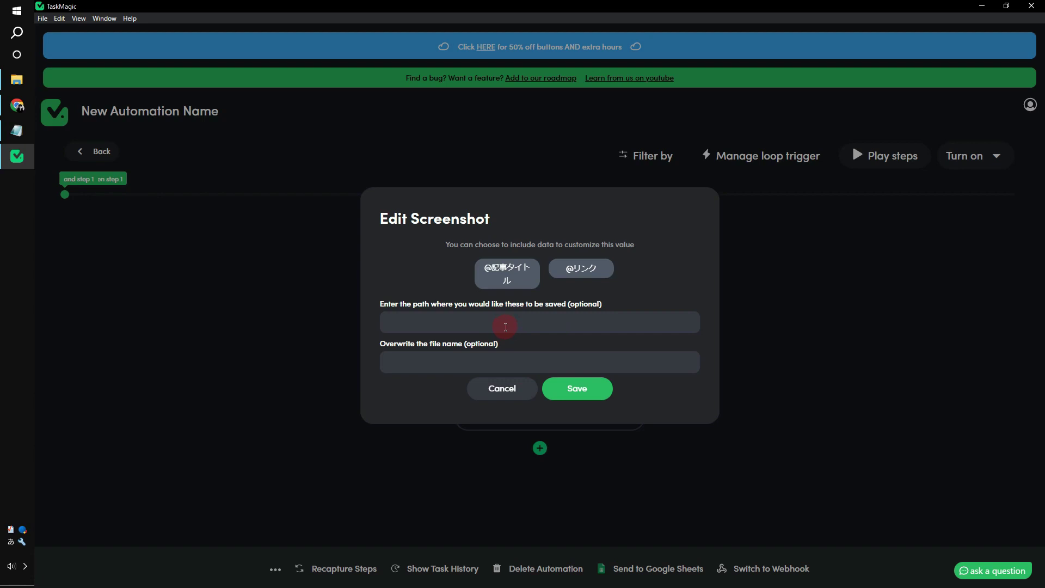
Paste the Downloads taskmagic test folder path into the screenshot save-path field
{"action": "left_click", "coordinate": [16, 80]}
{"action": "left_click", "coordinate": [262, 90]}
{"action": "key", "text": "ctrl+c"}
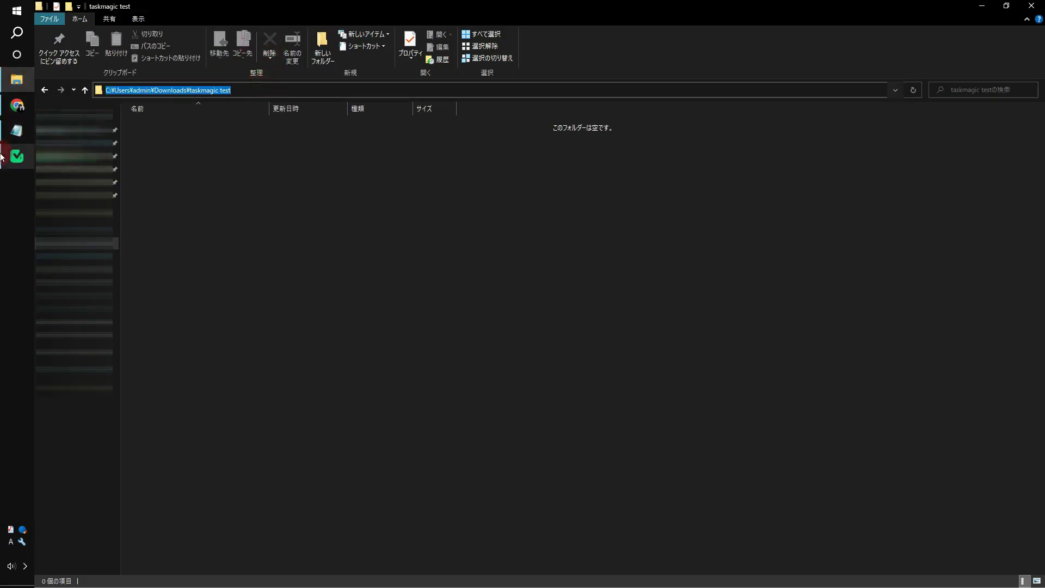
{"action": "left_click", "coordinate": [16, 156]}
{"action": "left_click", "coordinate": [434, 322]}
{"action": "key", "text": "ctrl+v"}
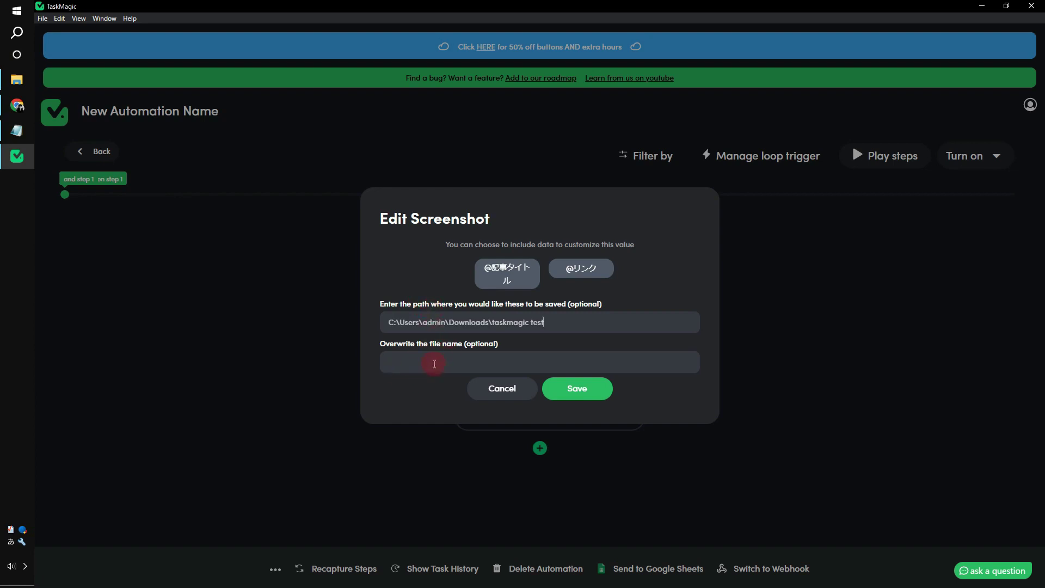
Save the screenshot step and delete the fixed-URL blog-page step
{"action": "left_click", "coordinate": [577, 388]}
{"action": "left_click", "coordinate": [620, 221]}
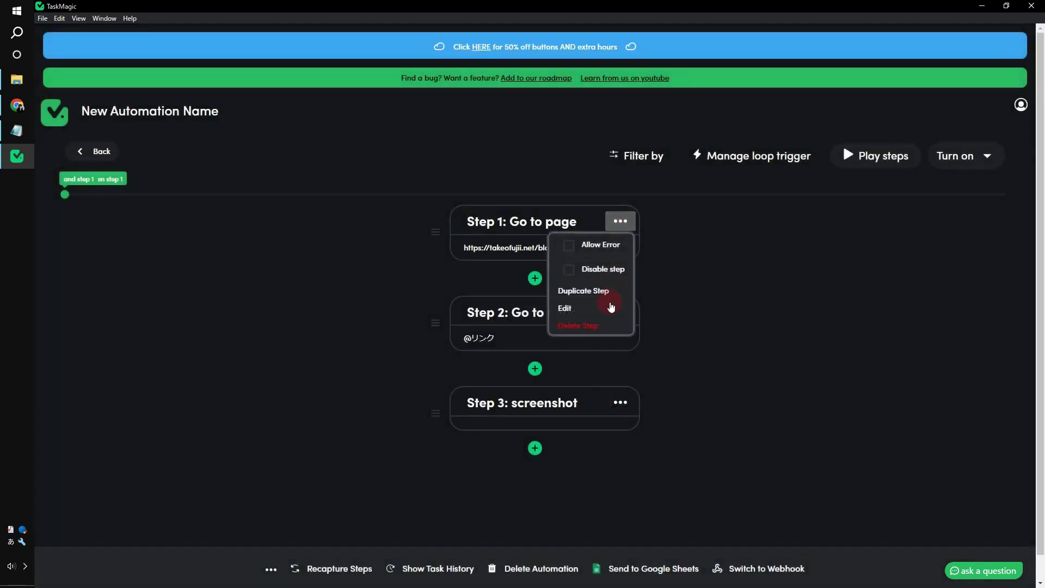
{"action": "left_click", "coordinate": [603, 324]}
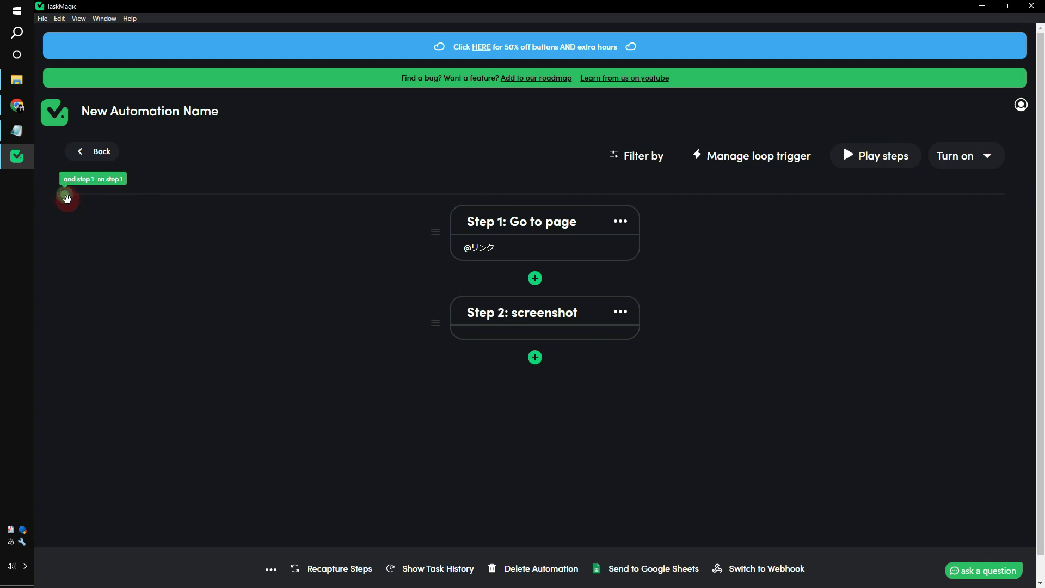
Drag the loop handle so the loop covers Step 1 and Step 2
{"action": "left_click_drag", "start_coordinate": [67, 199], "coordinate": [571, 195]}
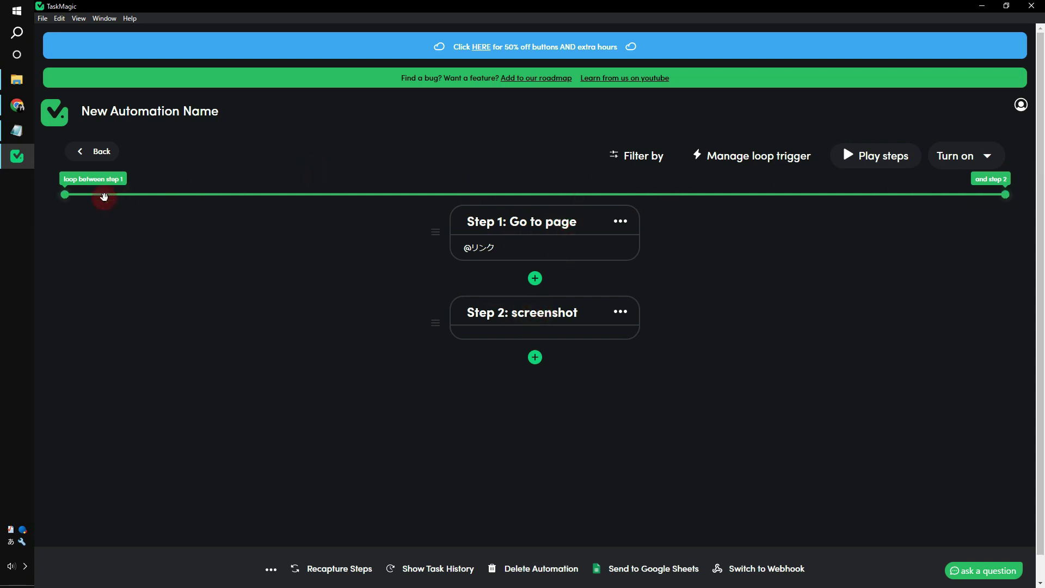
{"action": "left_click_drag", "start_coordinate": [1006, 195], "coordinate": [941, 212]}
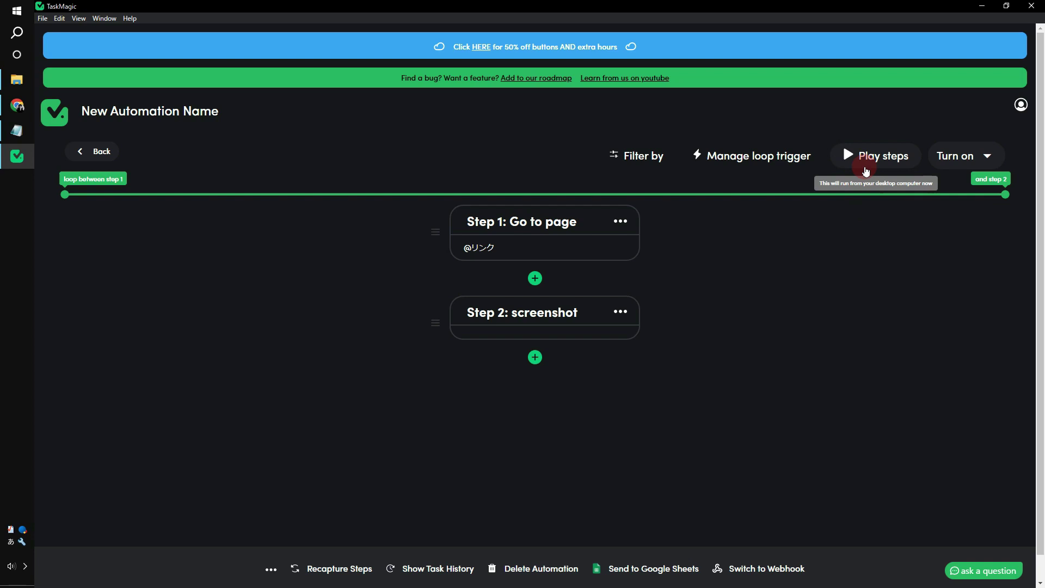
Start the looped run and enlarge the taskmagic test folder window to watch screenshots arrive
{"action": "left_click", "coordinate": [866, 171]}
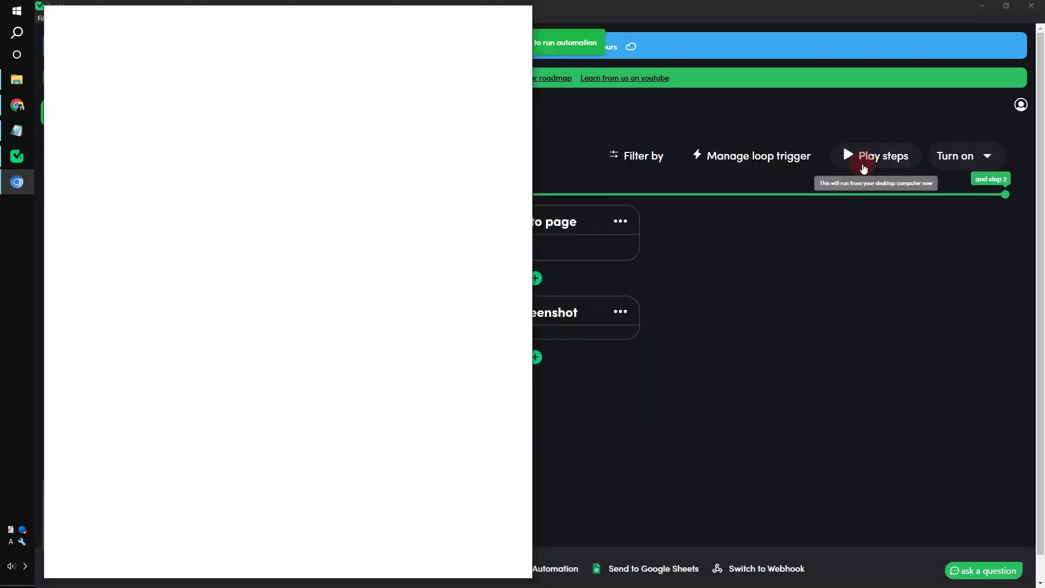
{"action": "left_click", "coordinate": [17, 80]}
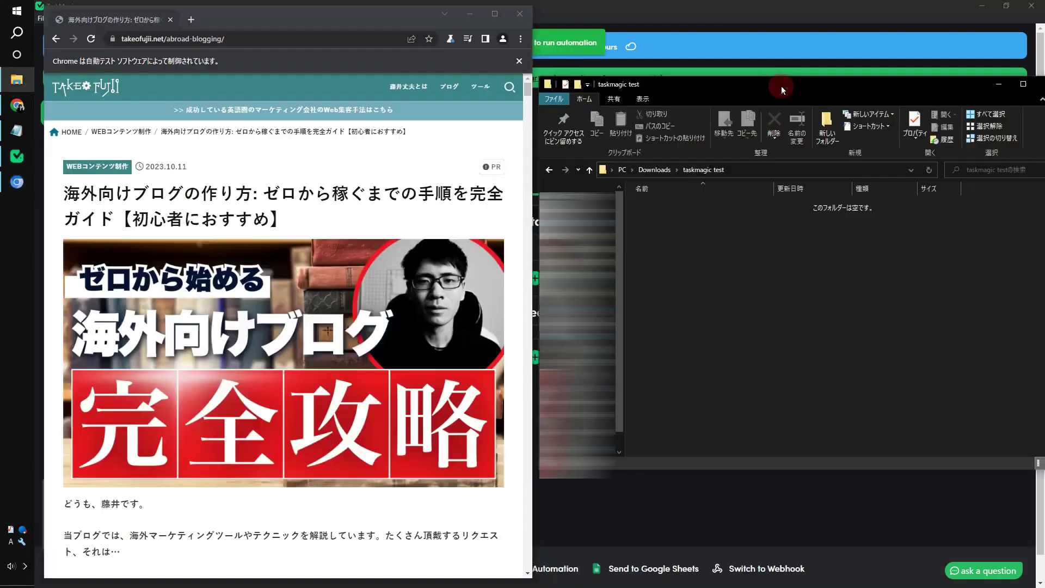
{"action": "left_click_drag", "start_coordinate": [765, 472], "coordinate": [768, 578]}
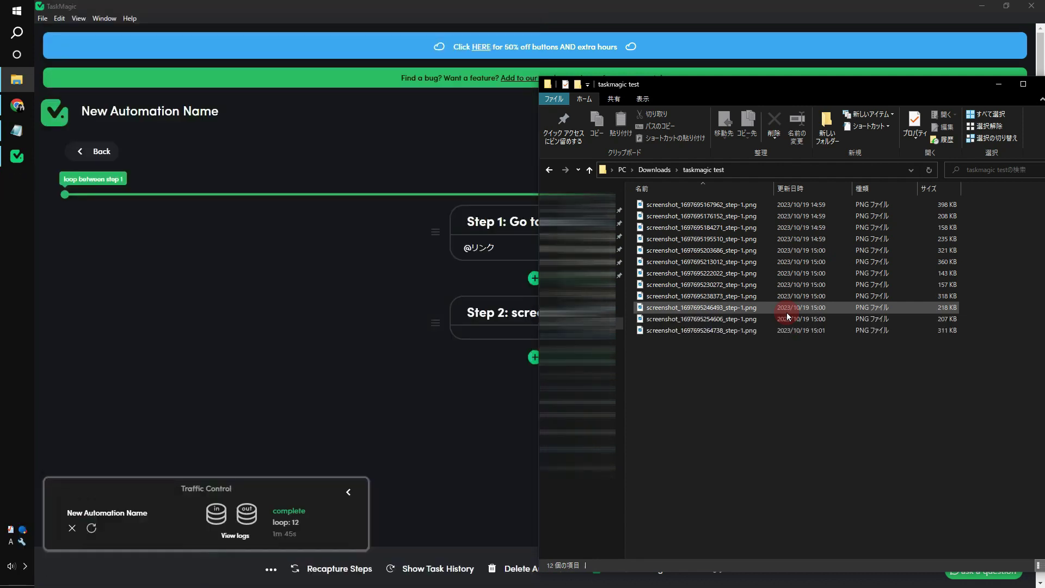
Maximize the folder and open the saved screenshot PNGs, browsing back and forth between them
{"action": "key", "text": "super+Up"}
{"action": "double_click", "coordinate": [285, 169]}
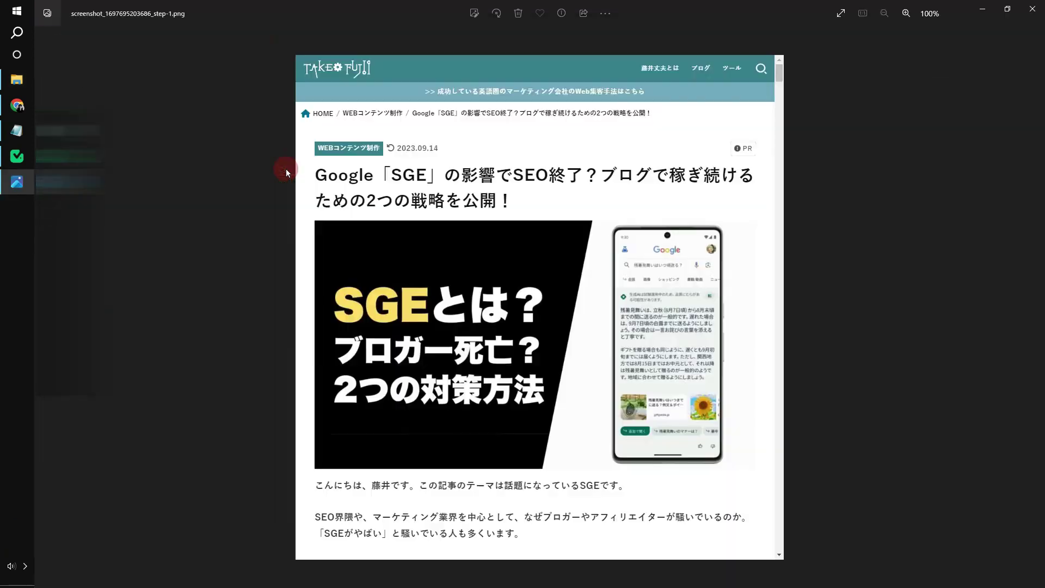
{"action": "left_click", "coordinate": [1034, 17]}
{"action": "double_click", "coordinate": [310, 238]}
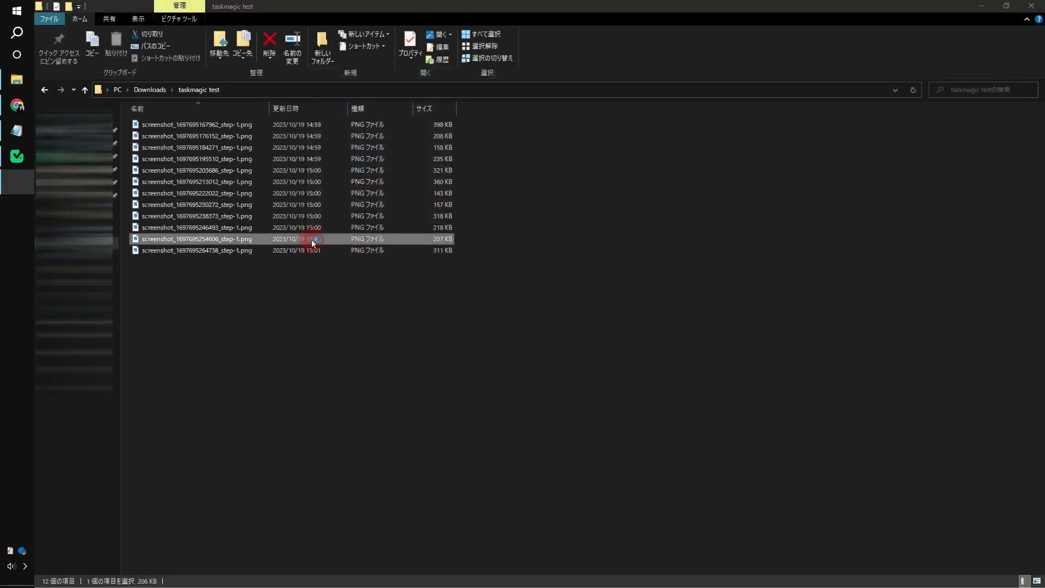
{"action": "key", "text": "Right"}
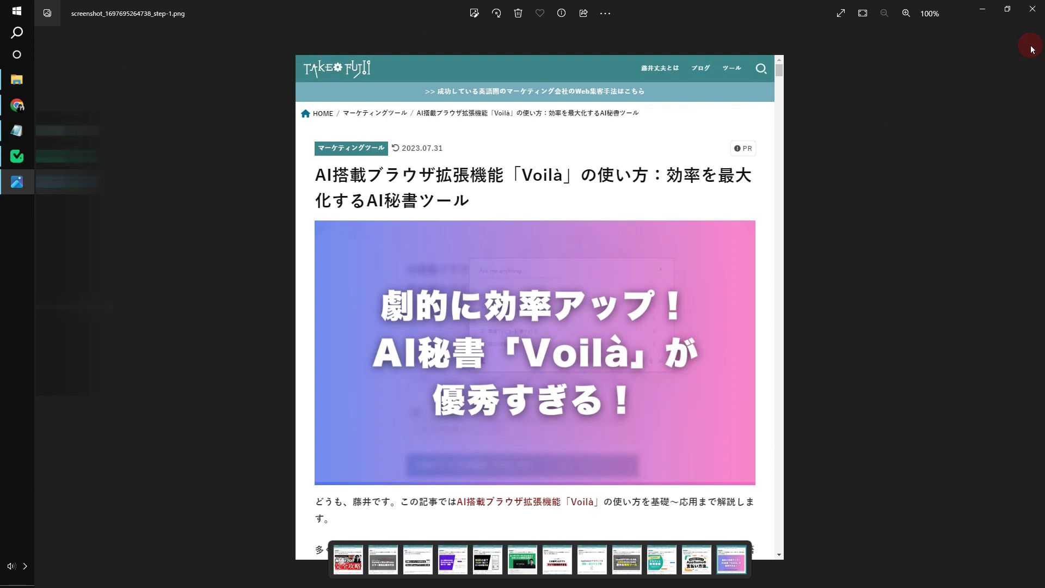
{"action": "key", "text": "Left"}
{"action": "key", "text": "Left"}
{"action": "key", "text": "Left"}
{"action": "key", "text": "Left"}
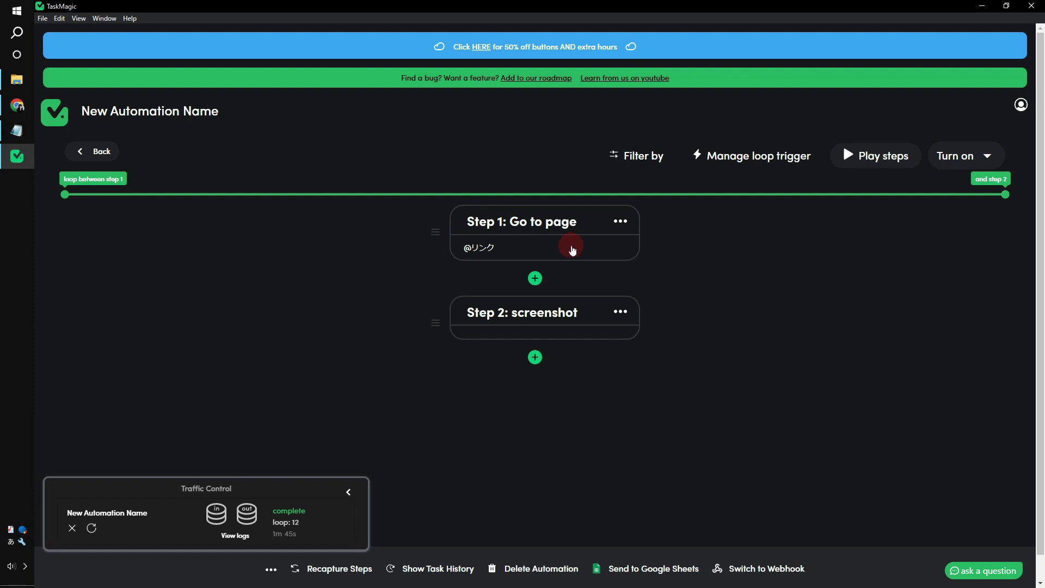
Return to the blog-links sheet and preview the Voilà article URL in cell B13
{"action": "left_click", "coordinate": [17, 105]}
{"action": "left_click", "coordinate": [208, 275]}
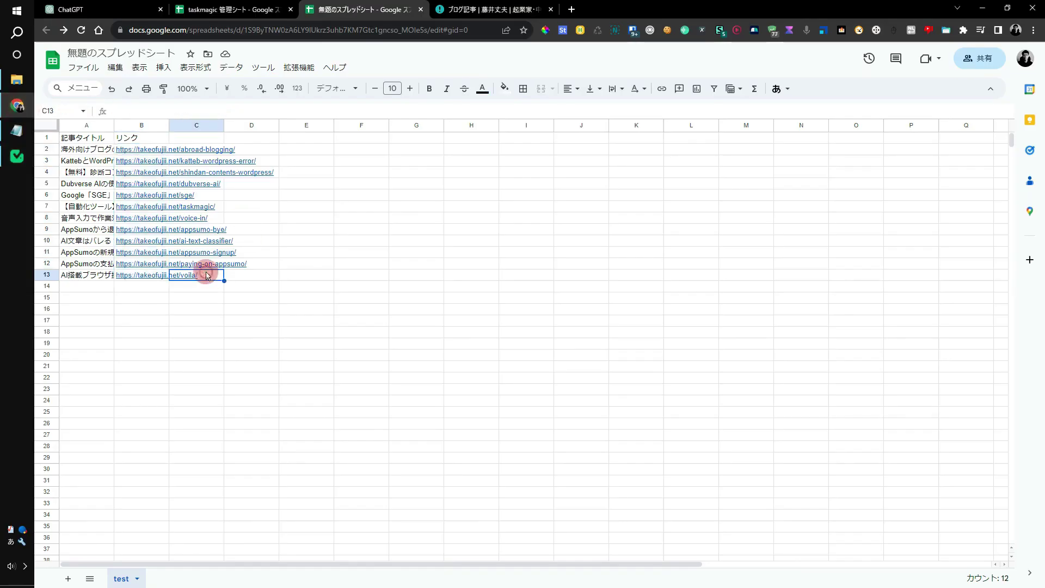
{"action": "left_click", "coordinate": [159, 276]}
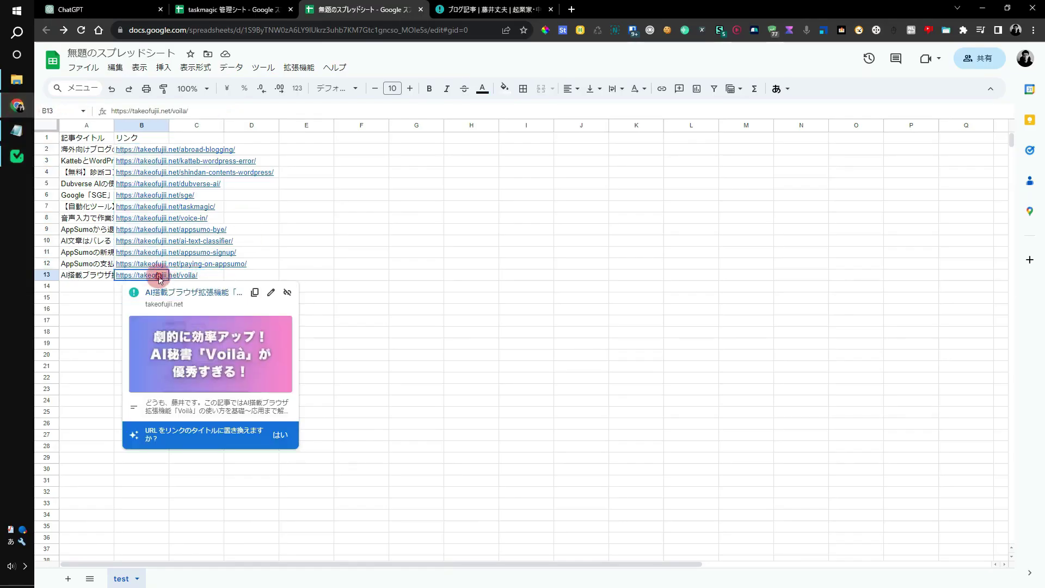
{"action": "left_click", "coordinate": [277, 218]}
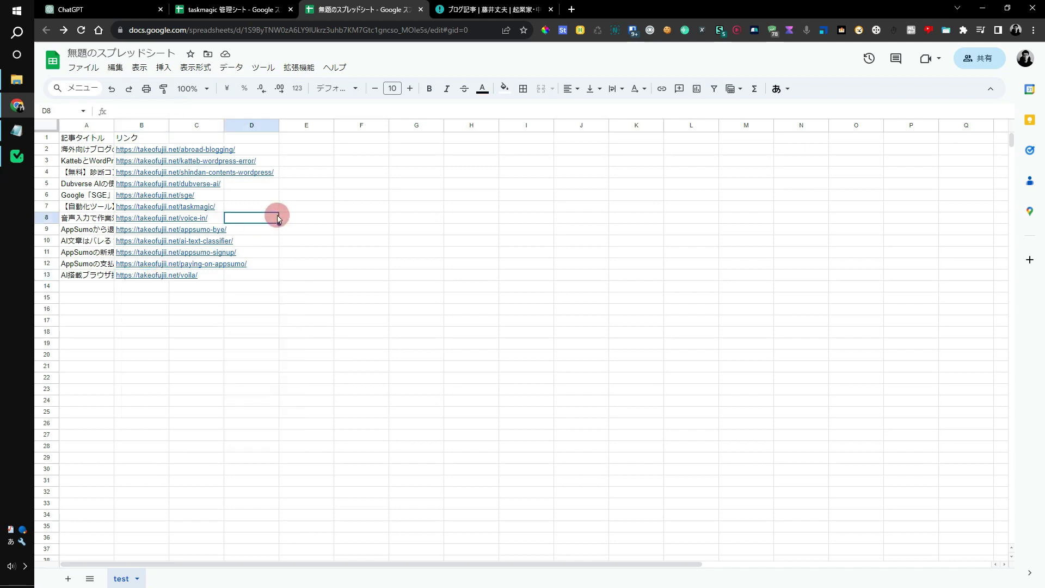